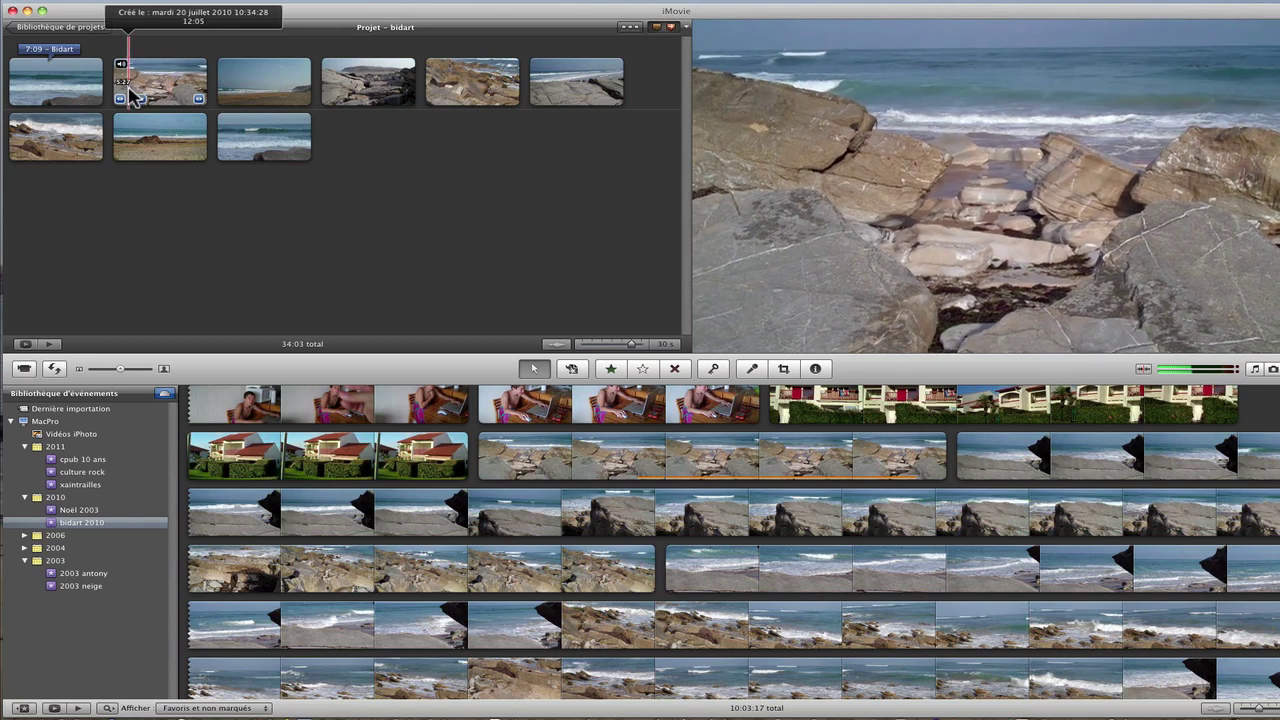
Step: Apply the Lumière crue video effect to the project's second clip, the rocky beach shot
{"action": "key", "text": "space"}
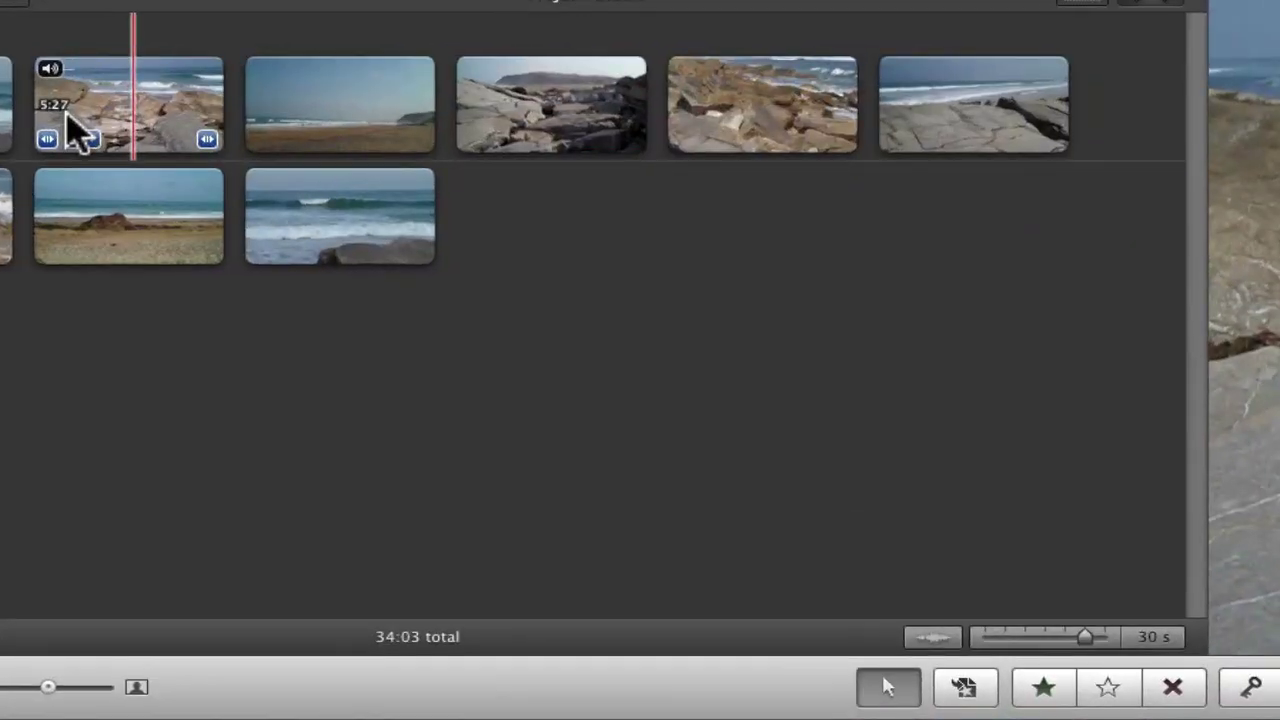
{"action": "double_click", "coordinate": [86, 120]}
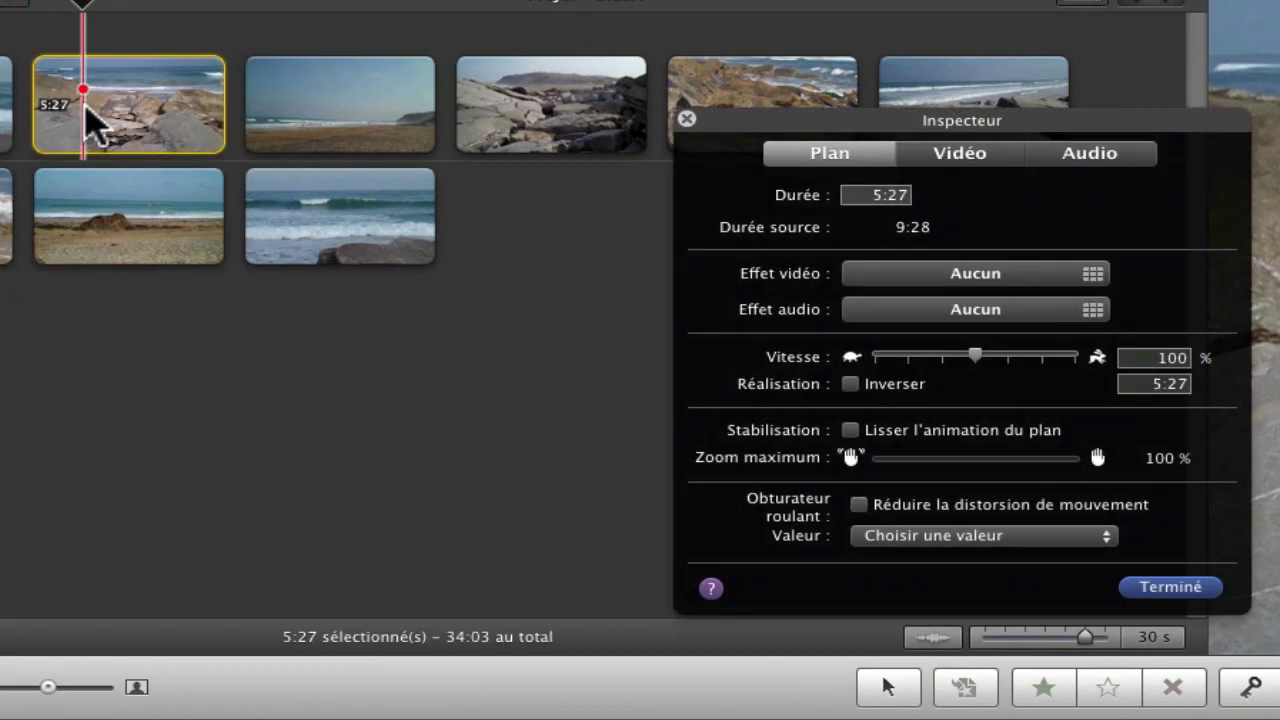
{"action": "left_click", "coordinate": [971, 277]}
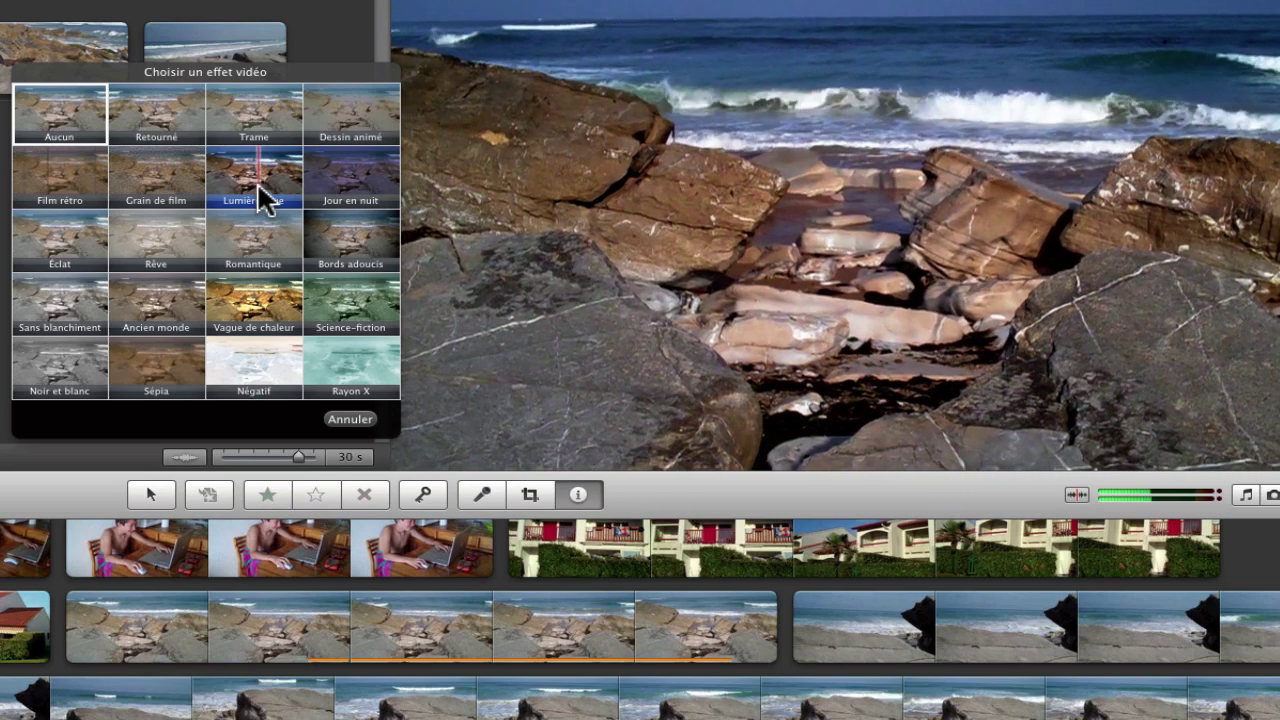
{"action": "left_click", "coordinate": [257, 185]}
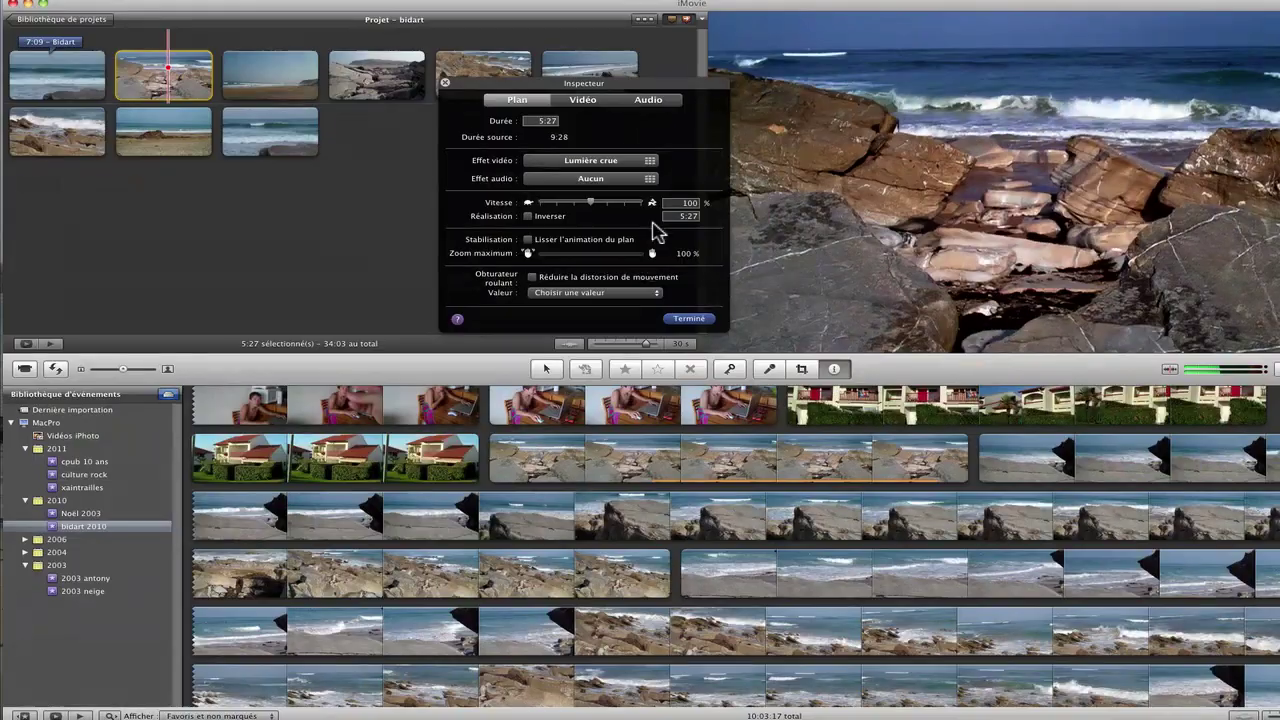
{"action": "left_click", "coordinate": [688, 320]}
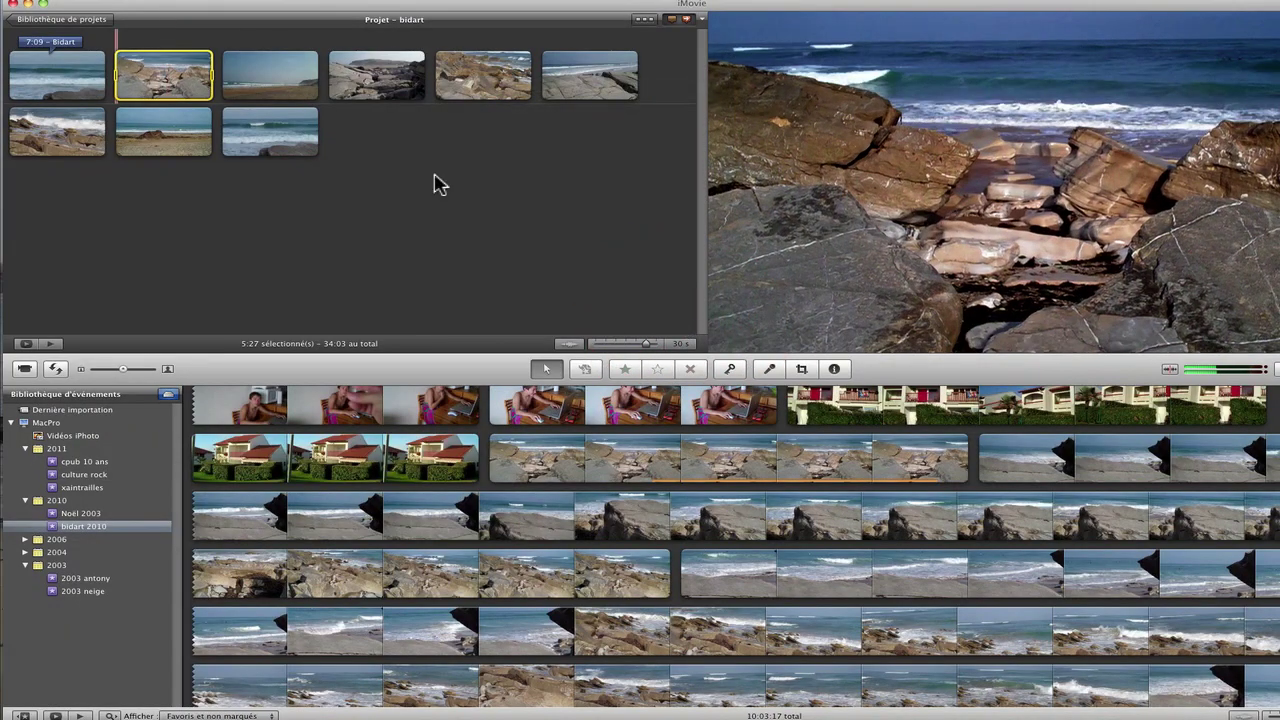
Step: Preview other video effects, such as Éclat, on the second clip and choose Lumière crue again
{"action": "left_click", "coordinate": [112, 70]}
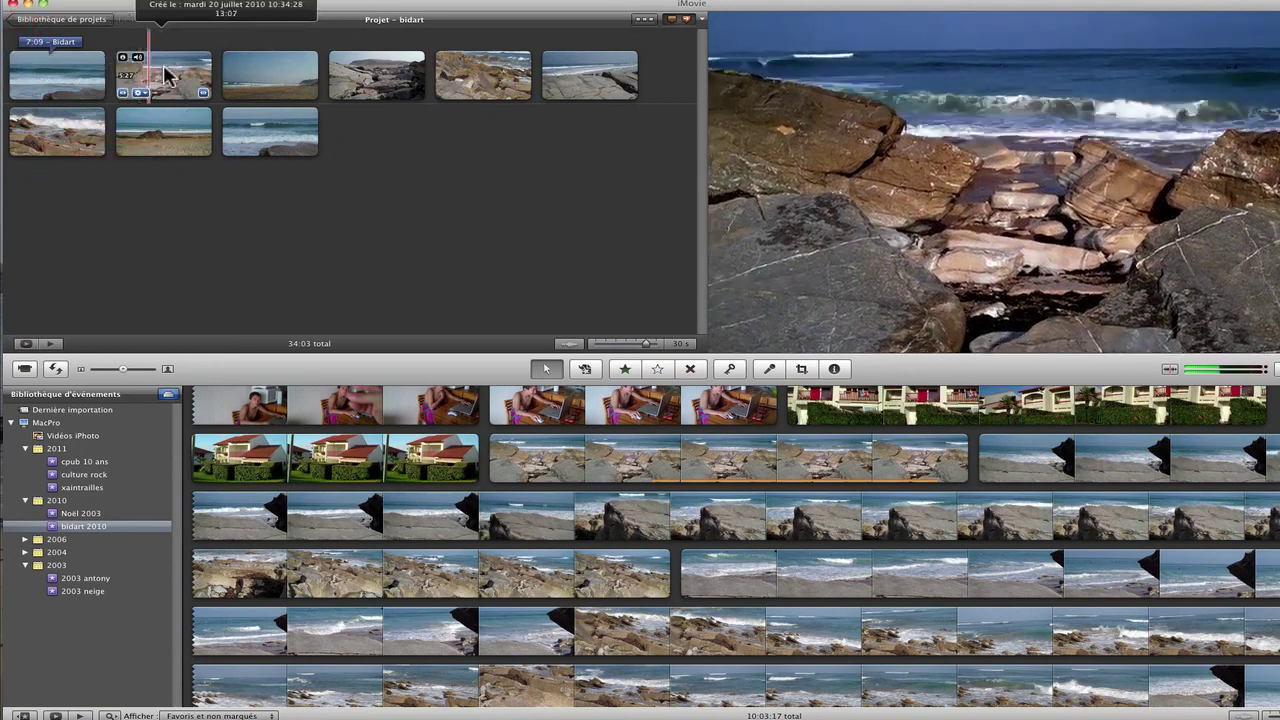
{"action": "double_click", "coordinate": [148, 76]}
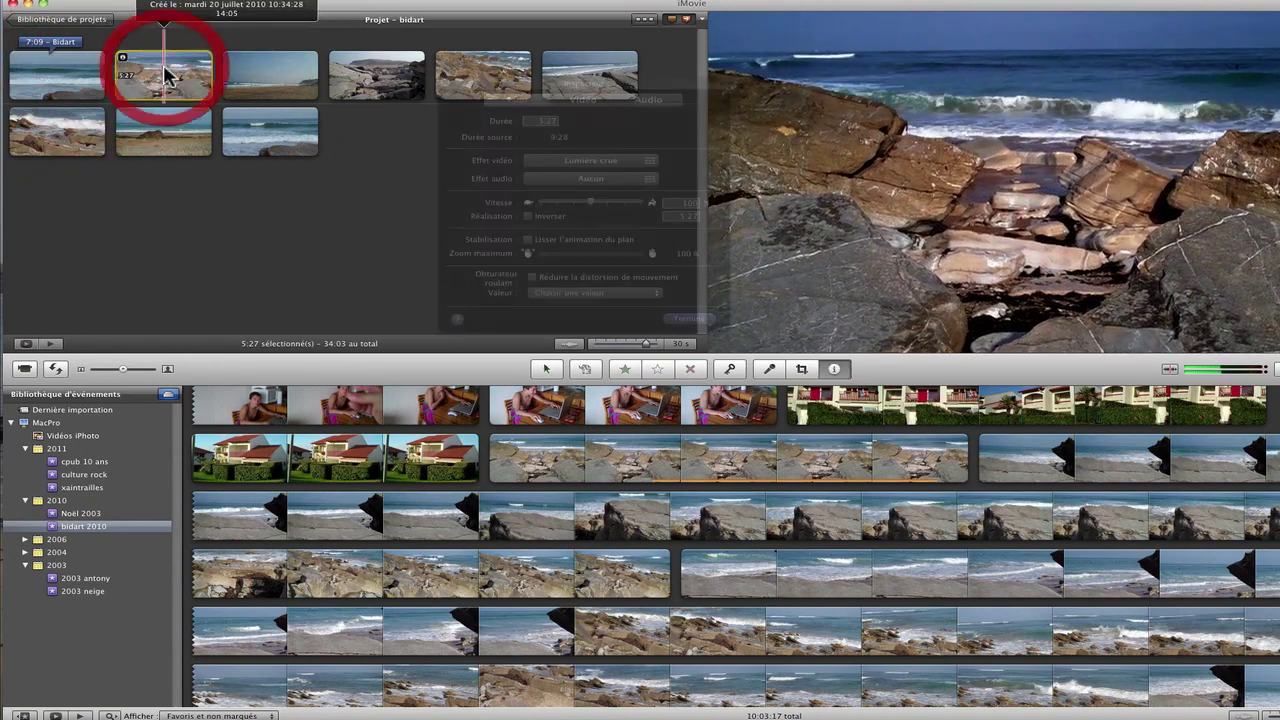
{"action": "left_click", "coordinate": [600, 162]}
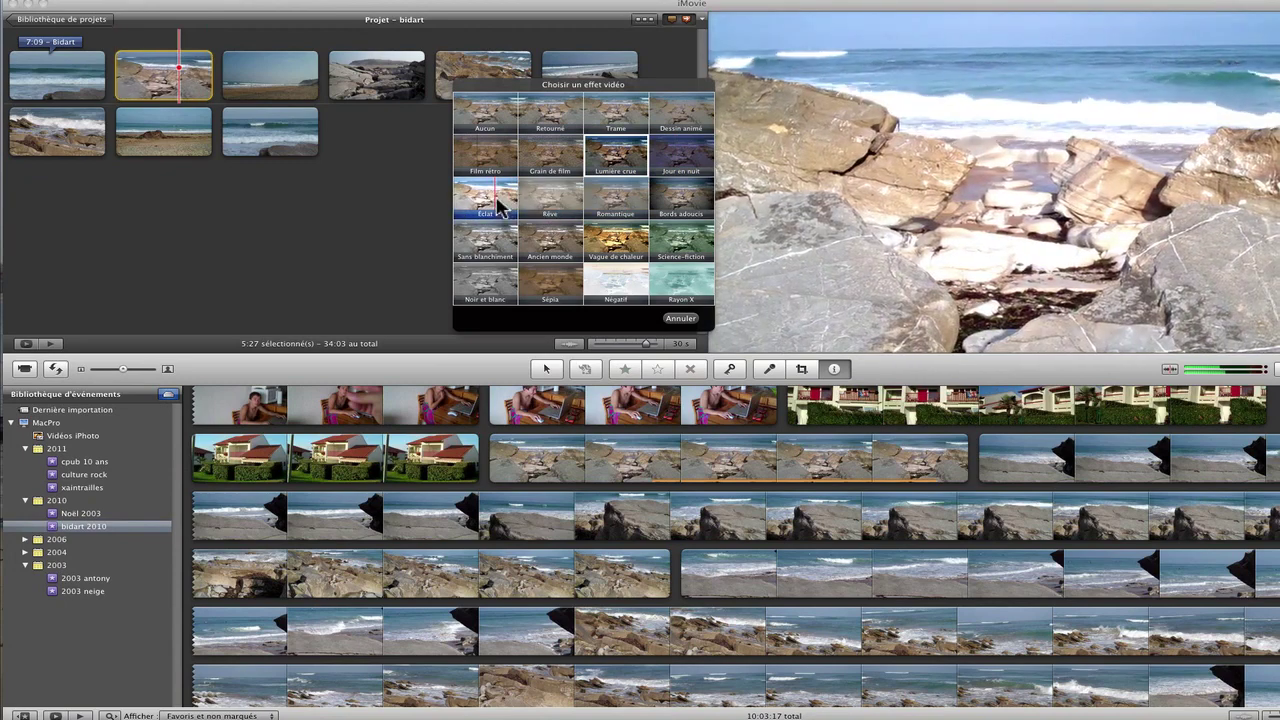
{"action": "left_click", "coordinate": [616, 163]}
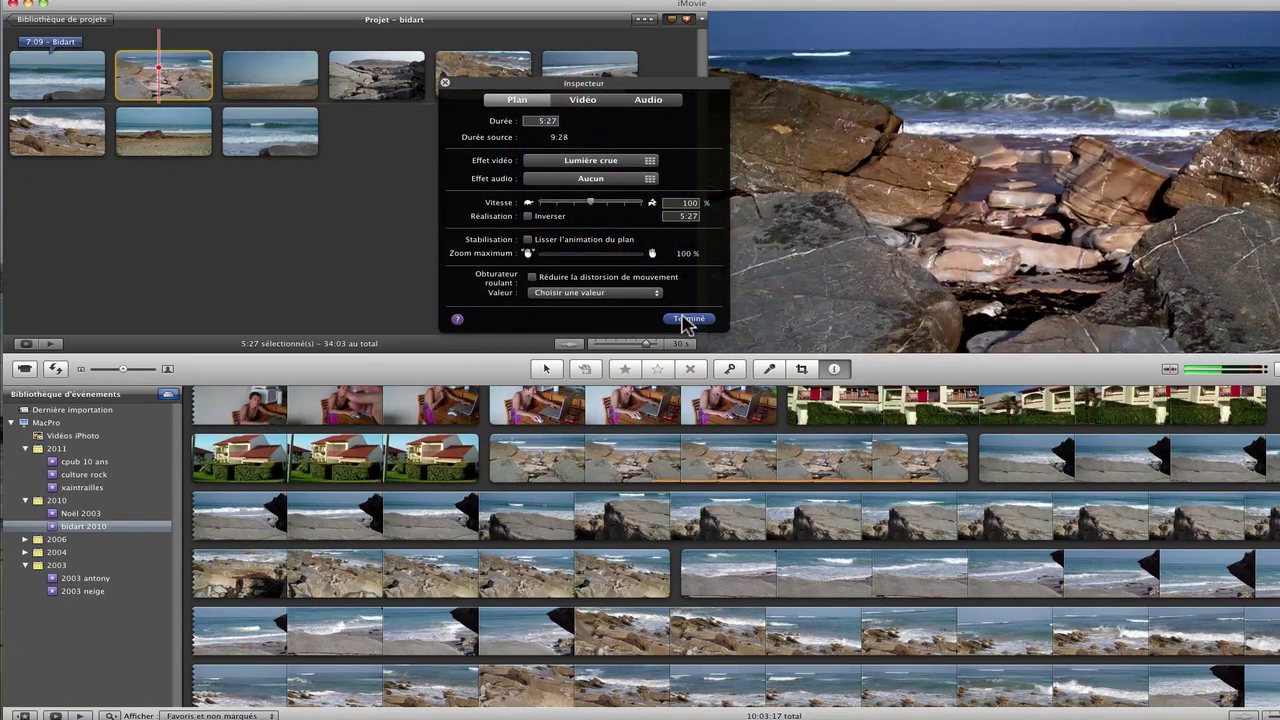
{"action": "left_click", "coordinate": [686, 319]}
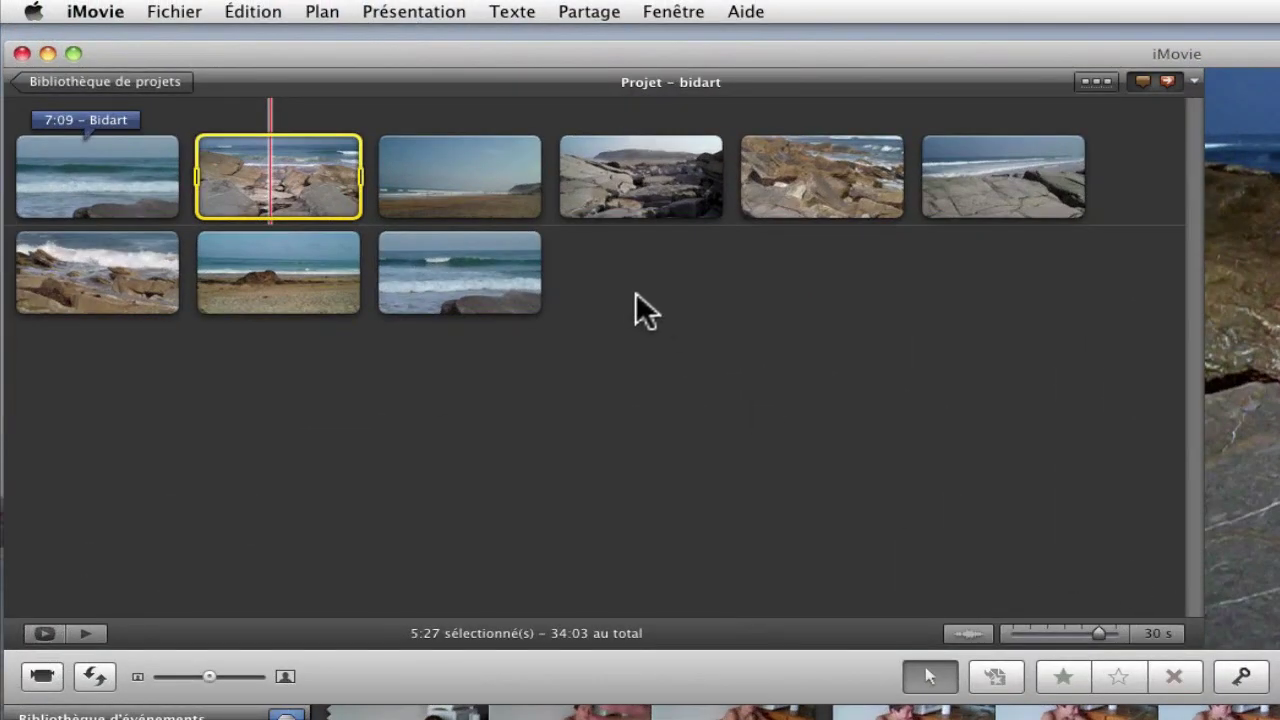
Step: Reset the second clip's video effect to Aucun and play the project from the beginning
{"action": "double_click", "coordinate": [264, 168]}
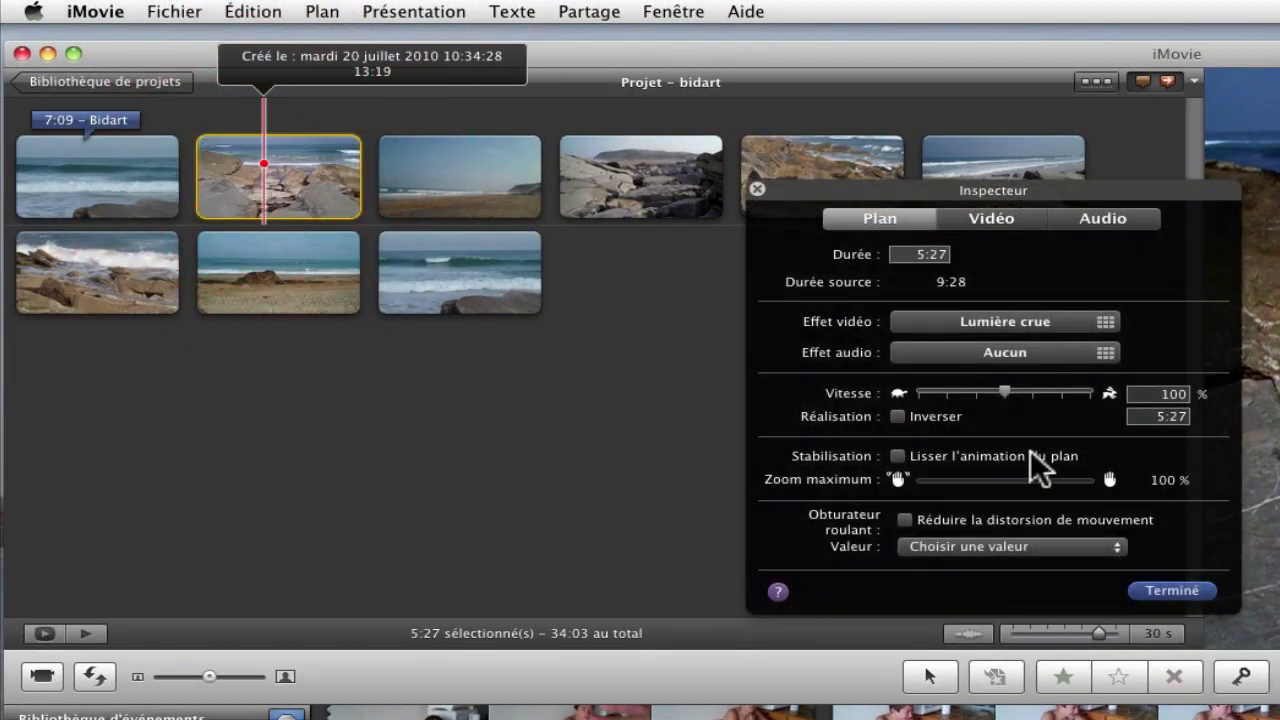
{"action": "left_click", "coordinate": [1005, 322]}
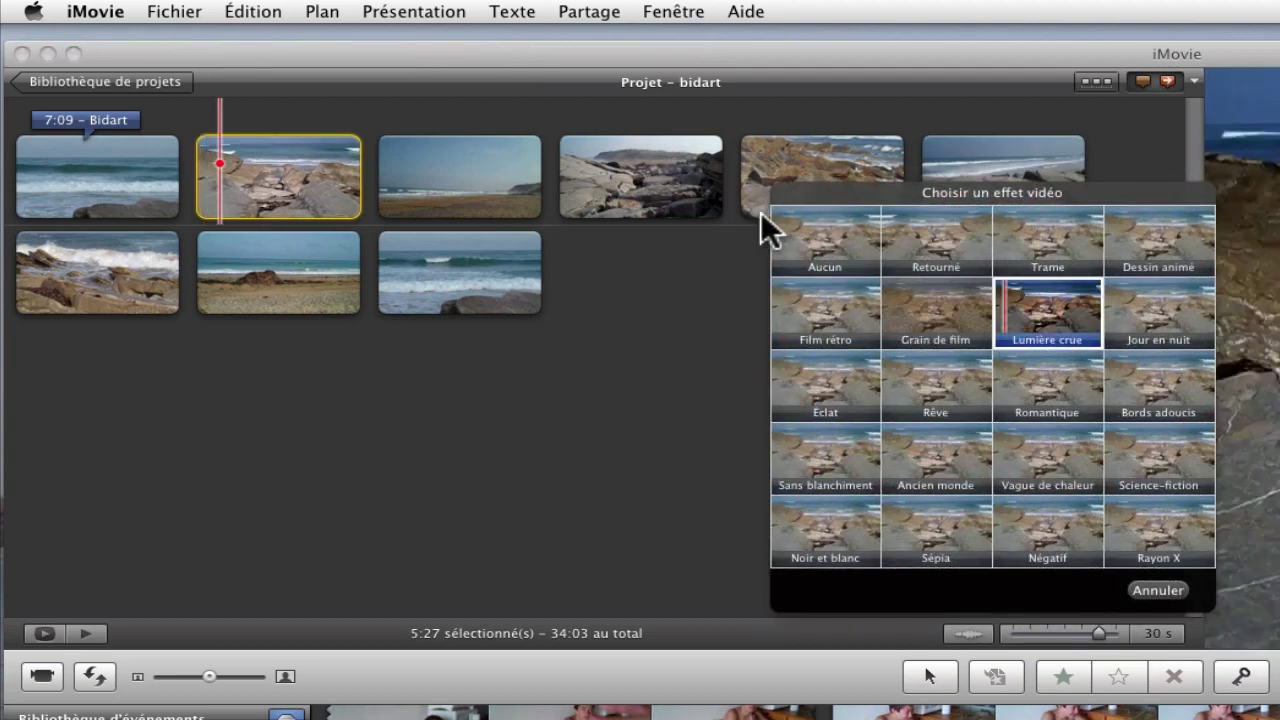
{"action": "left_click", "coordinate": [823, 251]}
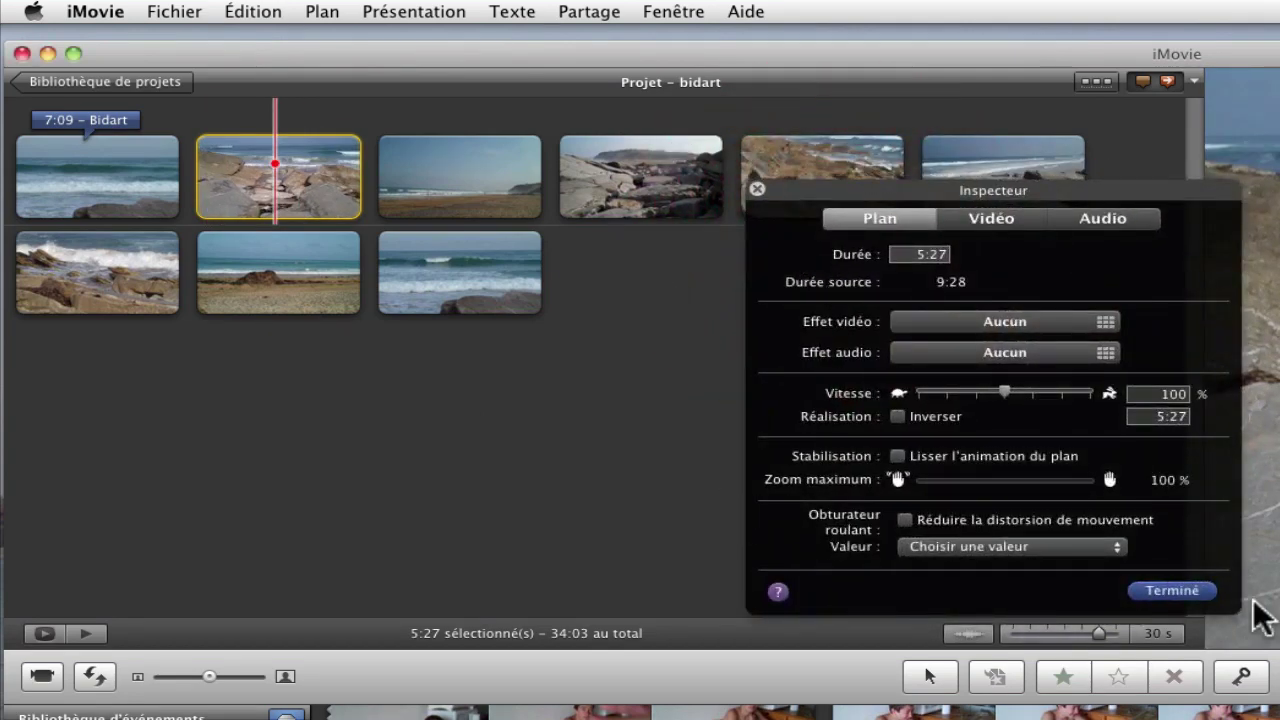
{"action": "left_click", "coordinate": [1176, 594]}
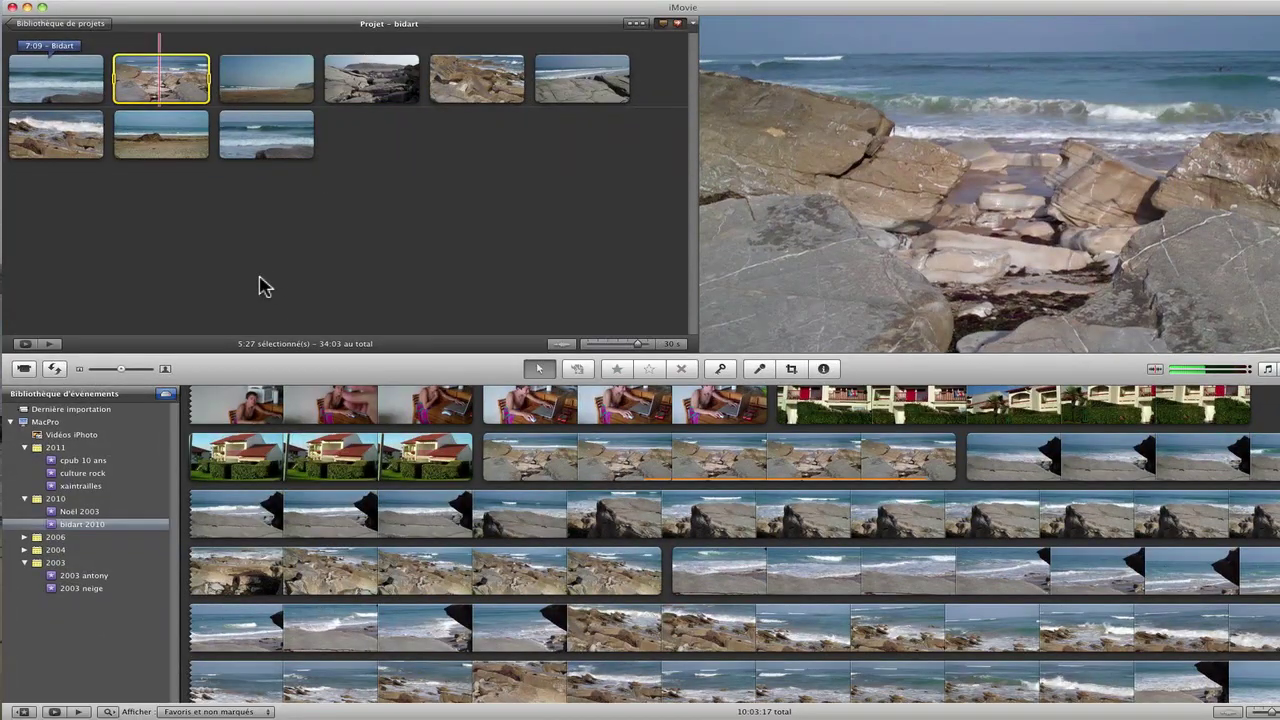
{"action": "key", "text": "space"}
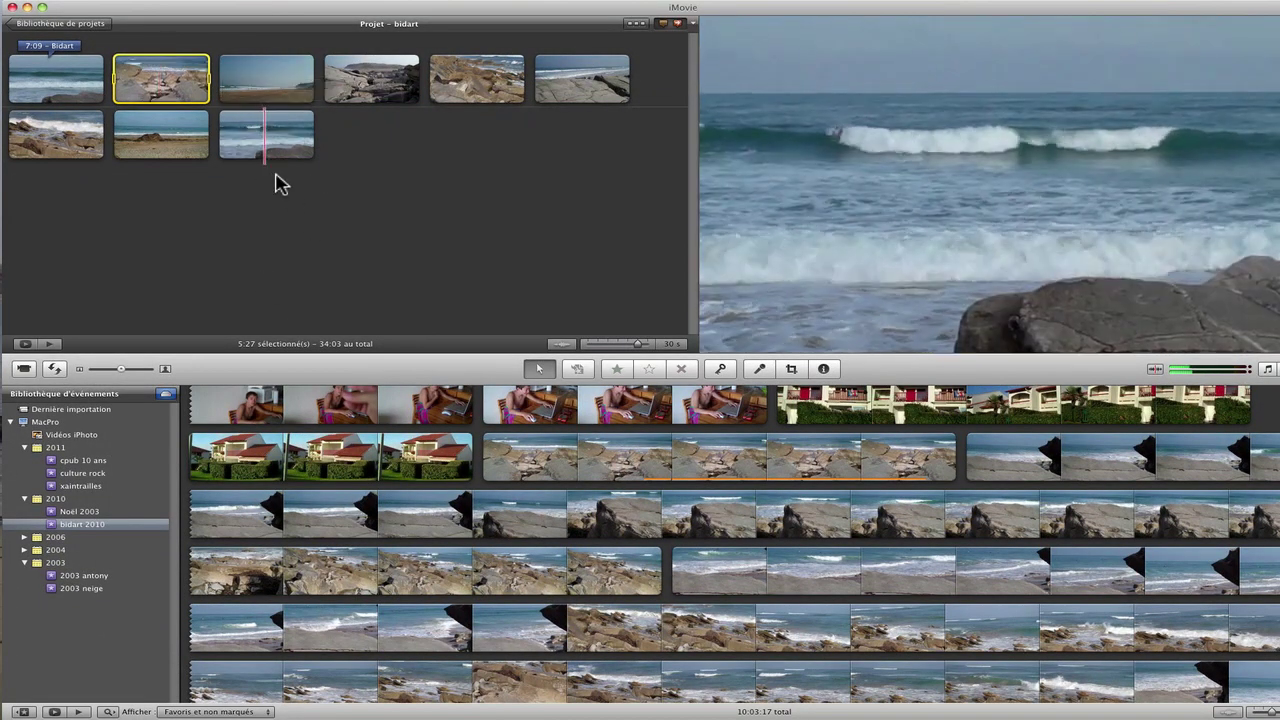
{"action": "key", "text": "backslash"}
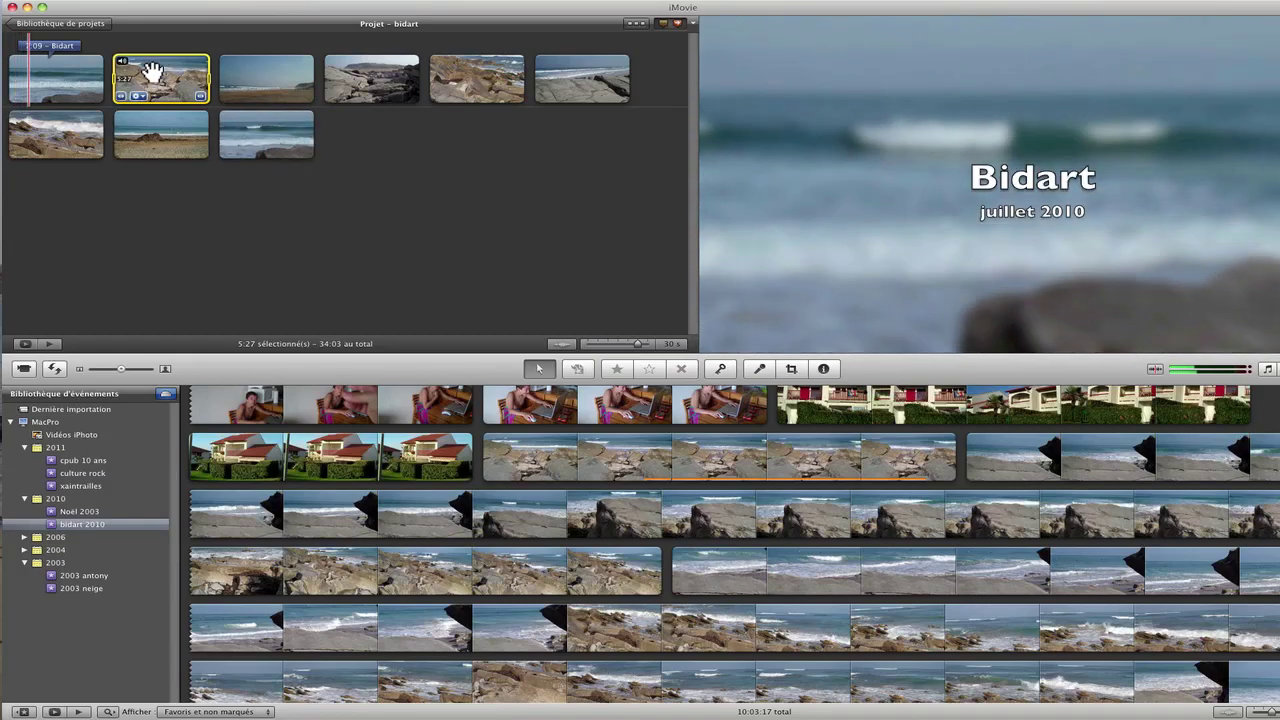
Step: Return the second clip's speed to 100 % and edit its Réalisation duration
{"action": "double_click", "coordinate": [159, 86]}
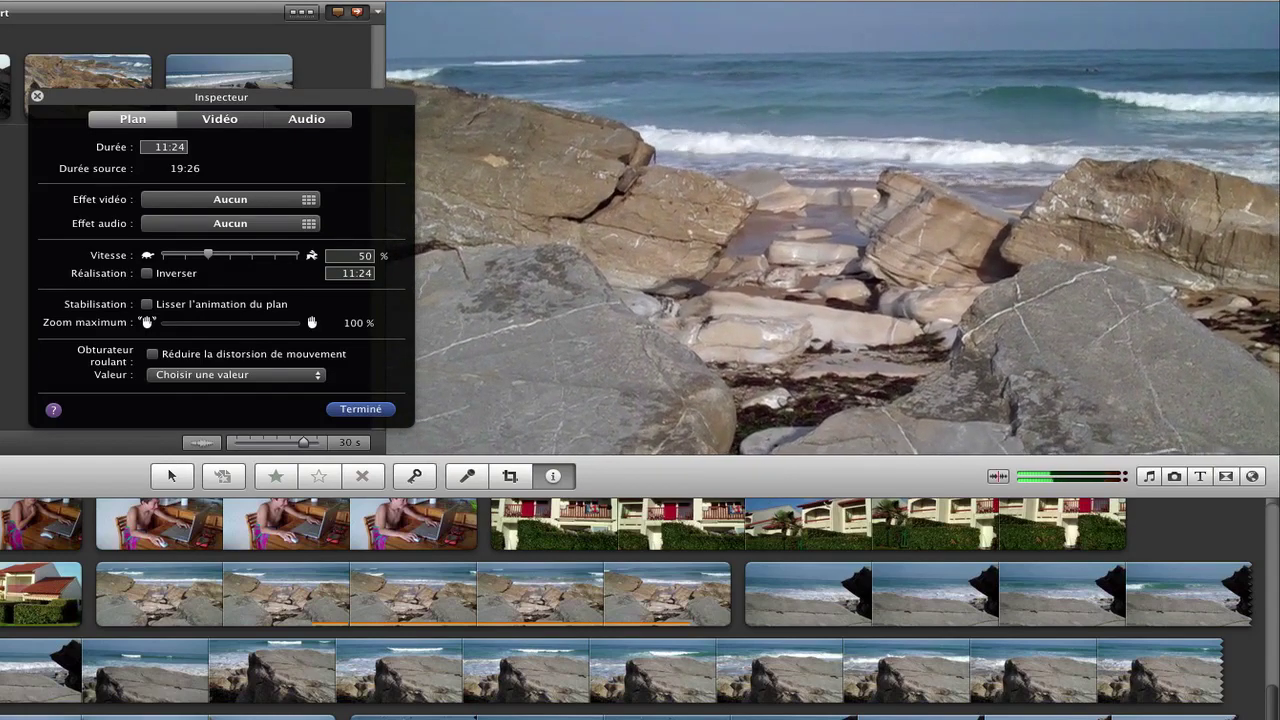
{"action": "left_click_drag", "start_coordinate": [208, 255], "coordinate": [229, 257]}
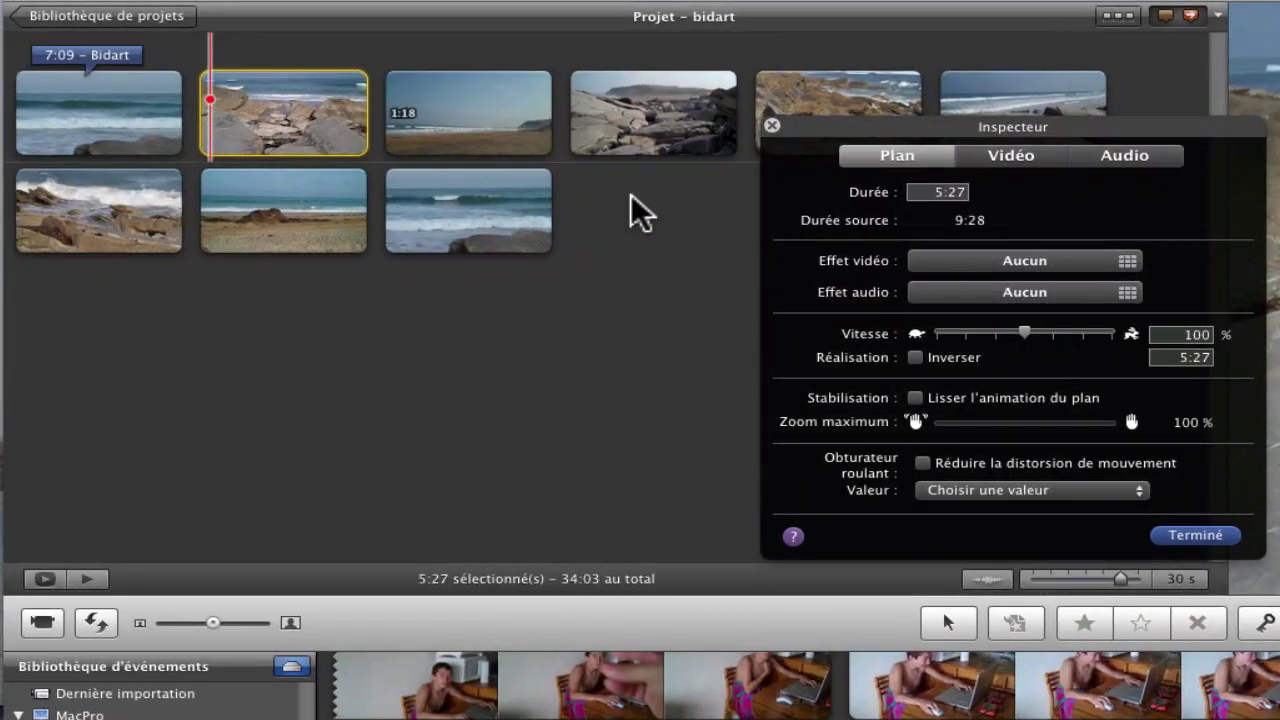
{"action": "left_click", "coordinate": [1196, 360]}
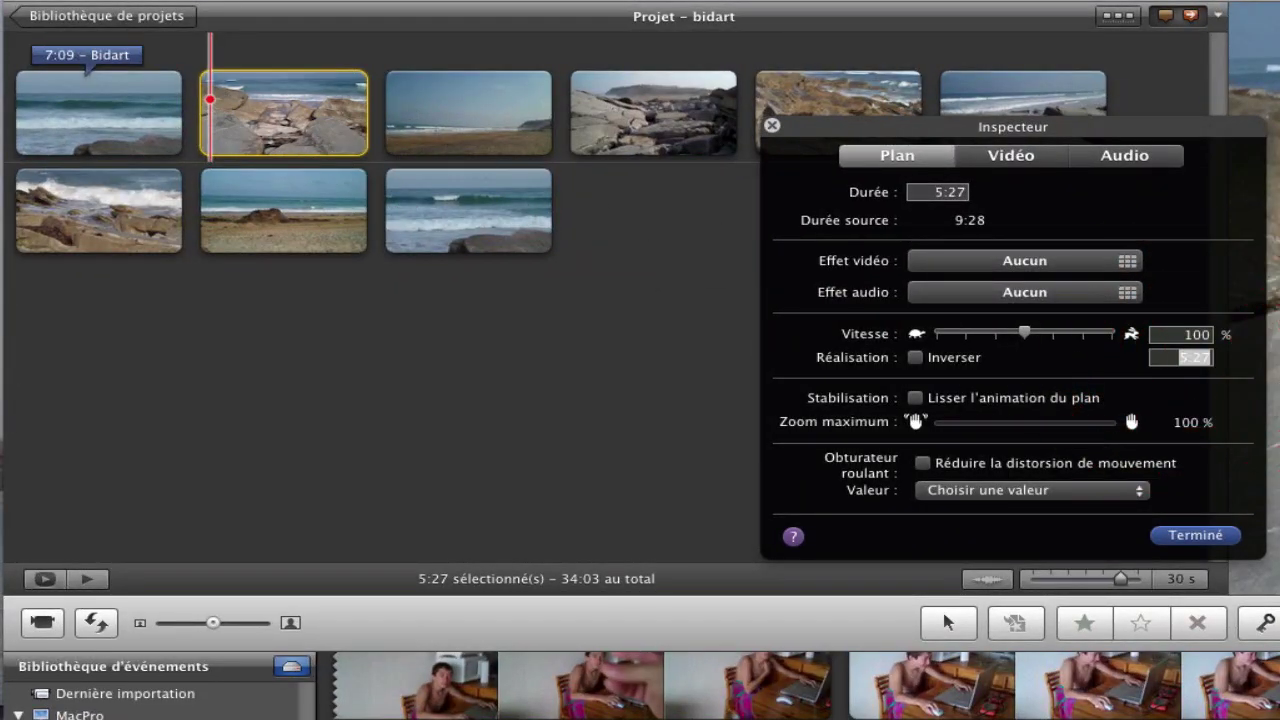
{"action": "key", "text": "Return"}
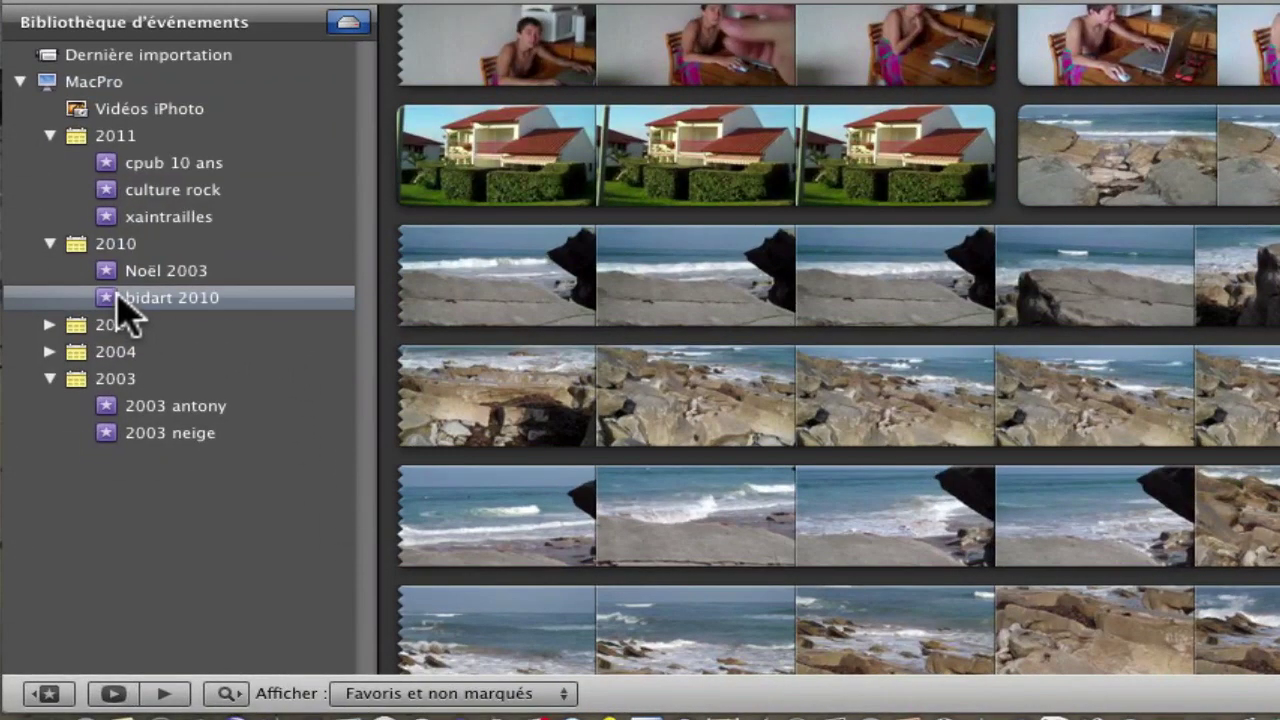
Step: Analyse the bidart 2010 event's video for Stabilisation and hide the footage marked as excessively shaky
{"action": "left_click", "coordinate": [160, 297]}
{"action": "left_click", "coordinate": [162, 298]}
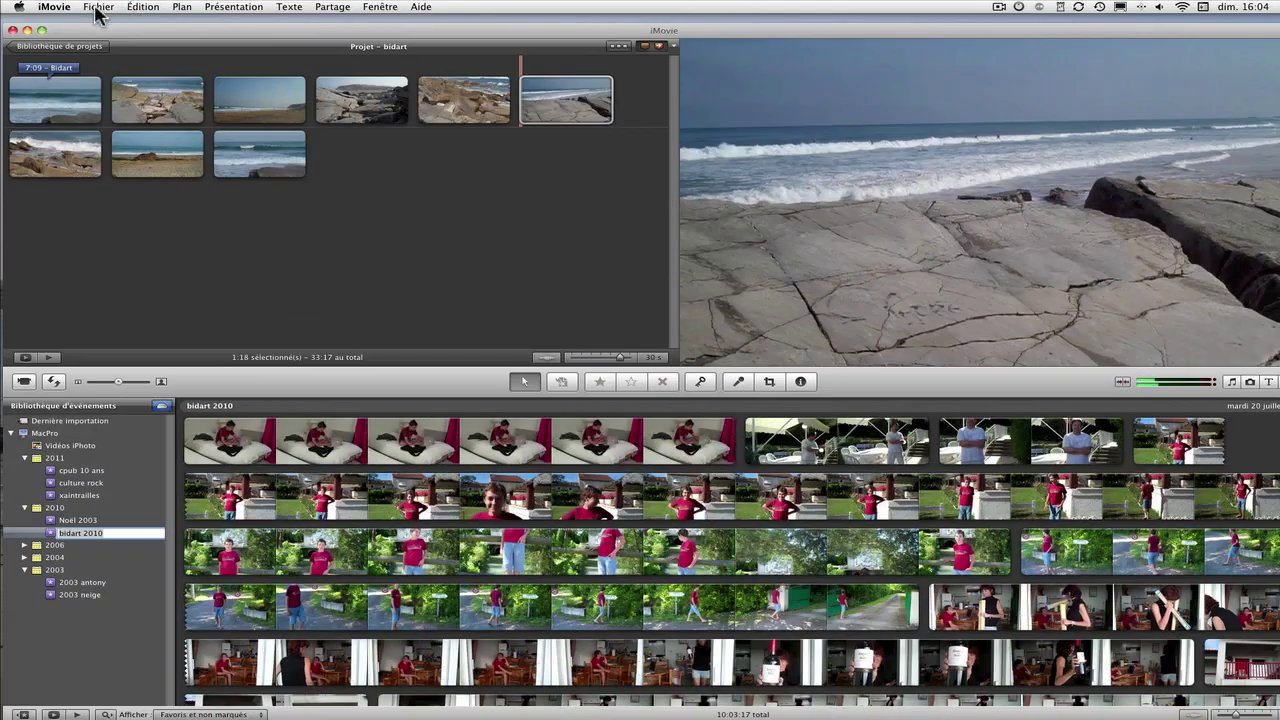
{"action": "left_click", "coordinate": [100, 9]}
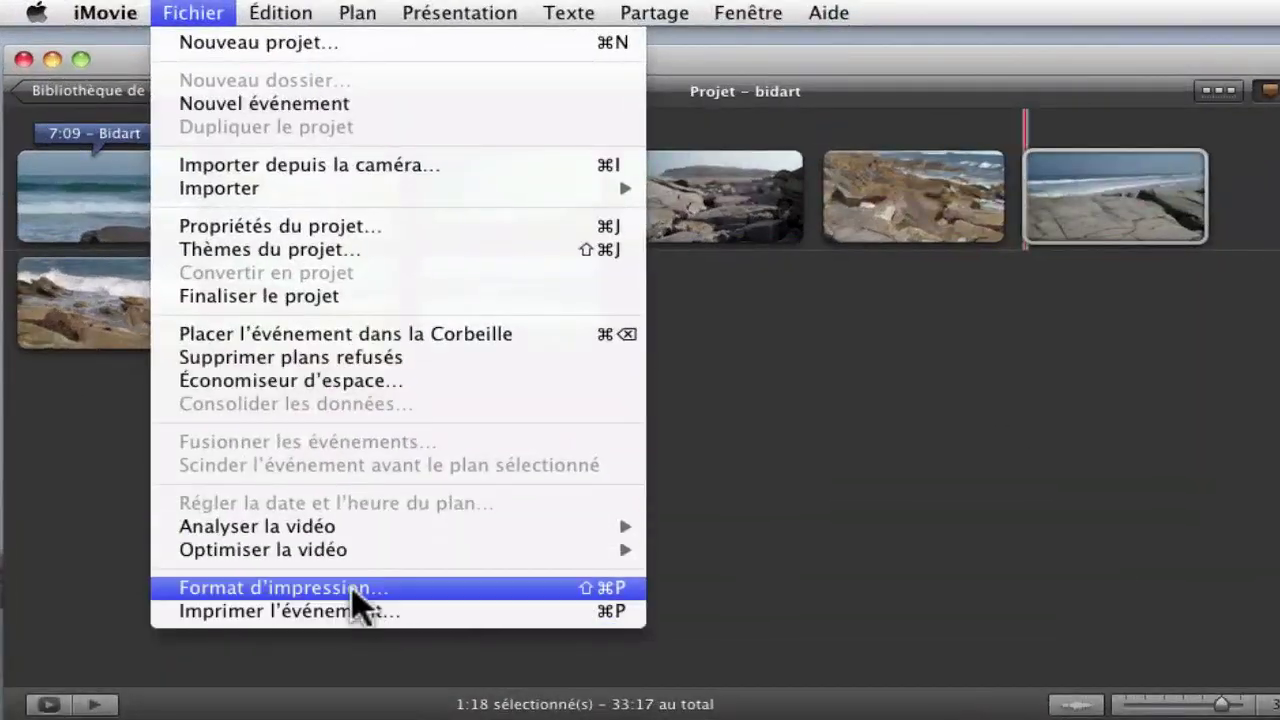
{"action": "mouse_move", "coordinate": [330, 528]}
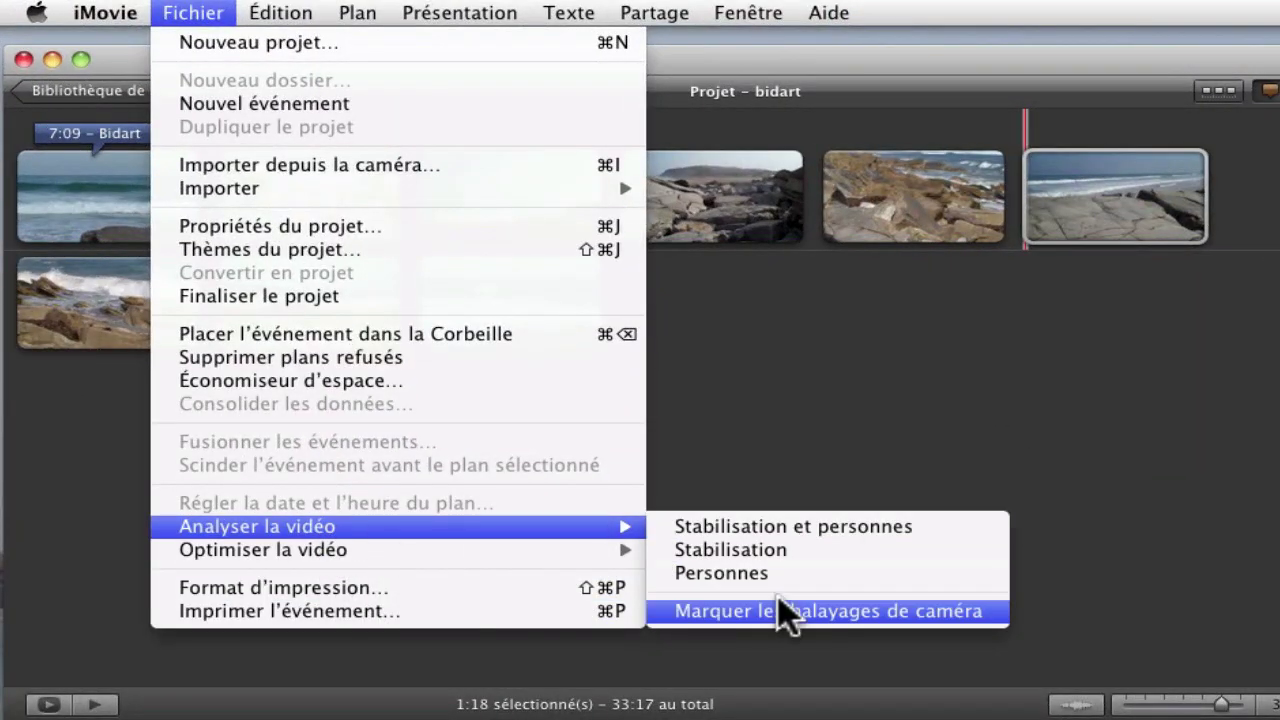
{"action": "left_click", "coordinate": [761, 550]}
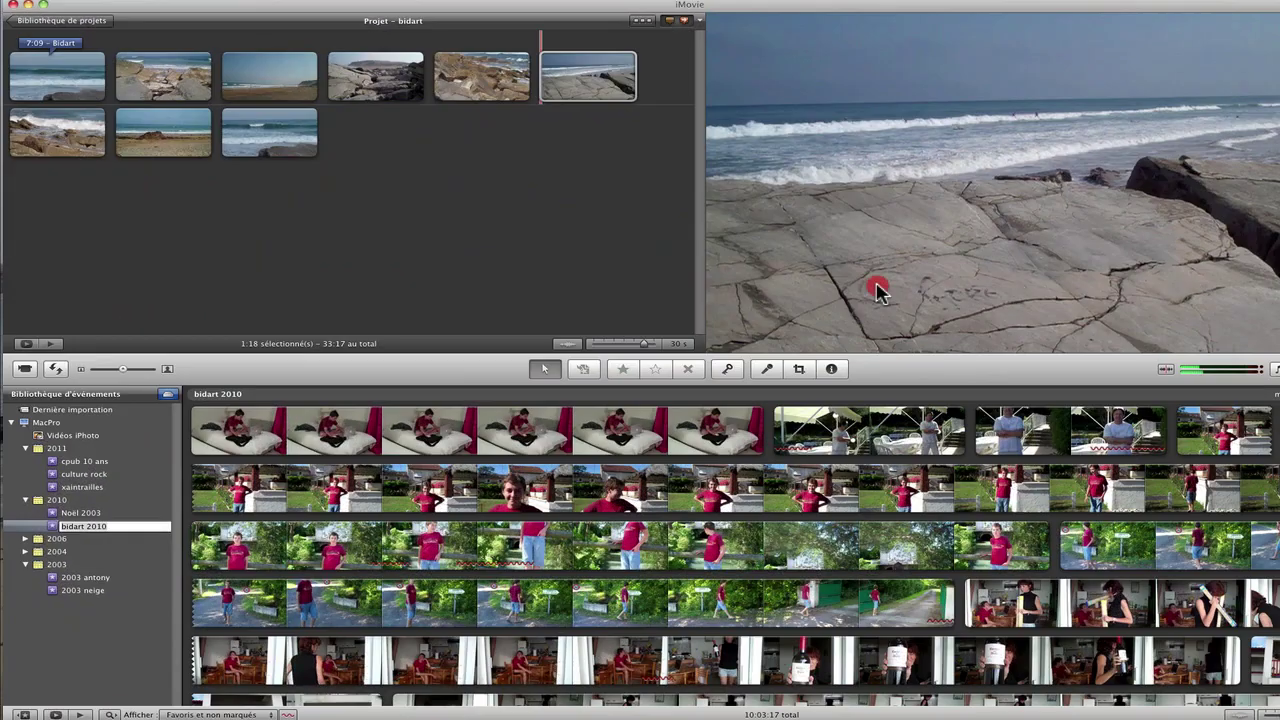
{"action": "left_click", "coordinate": [874, 292]}
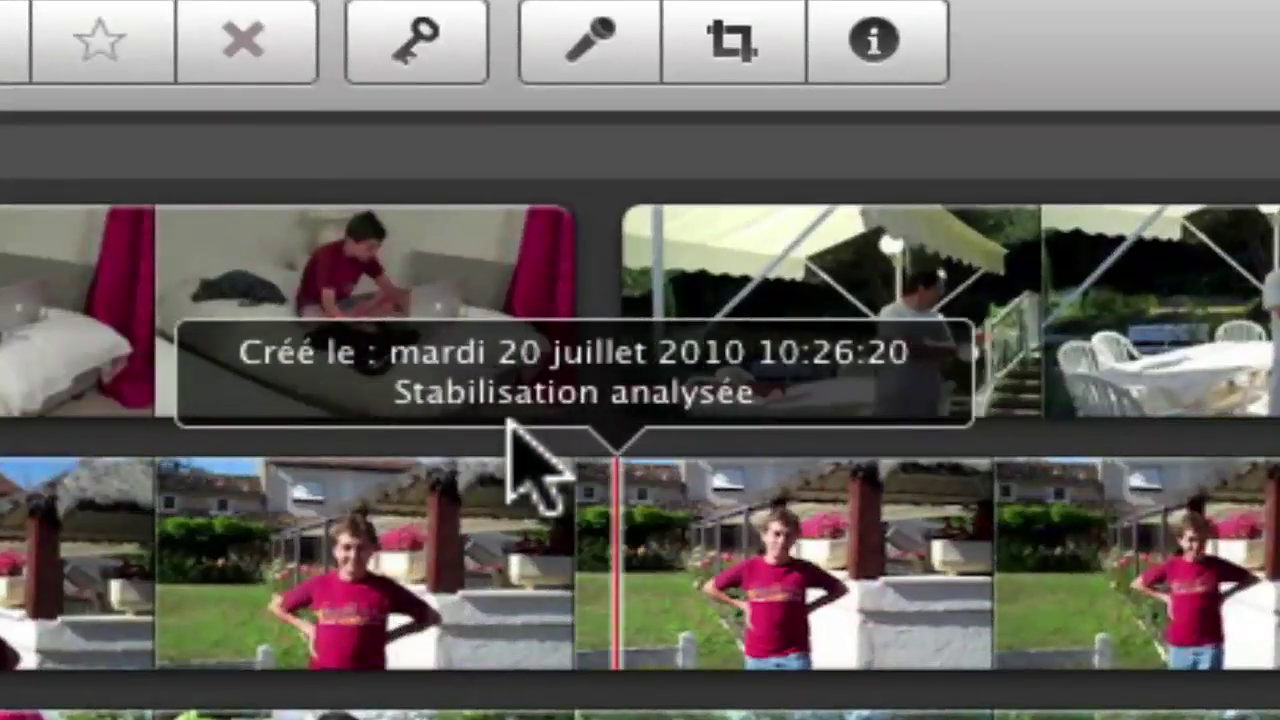
{"action": "mouse_move", "coordinate": [714, 366]}
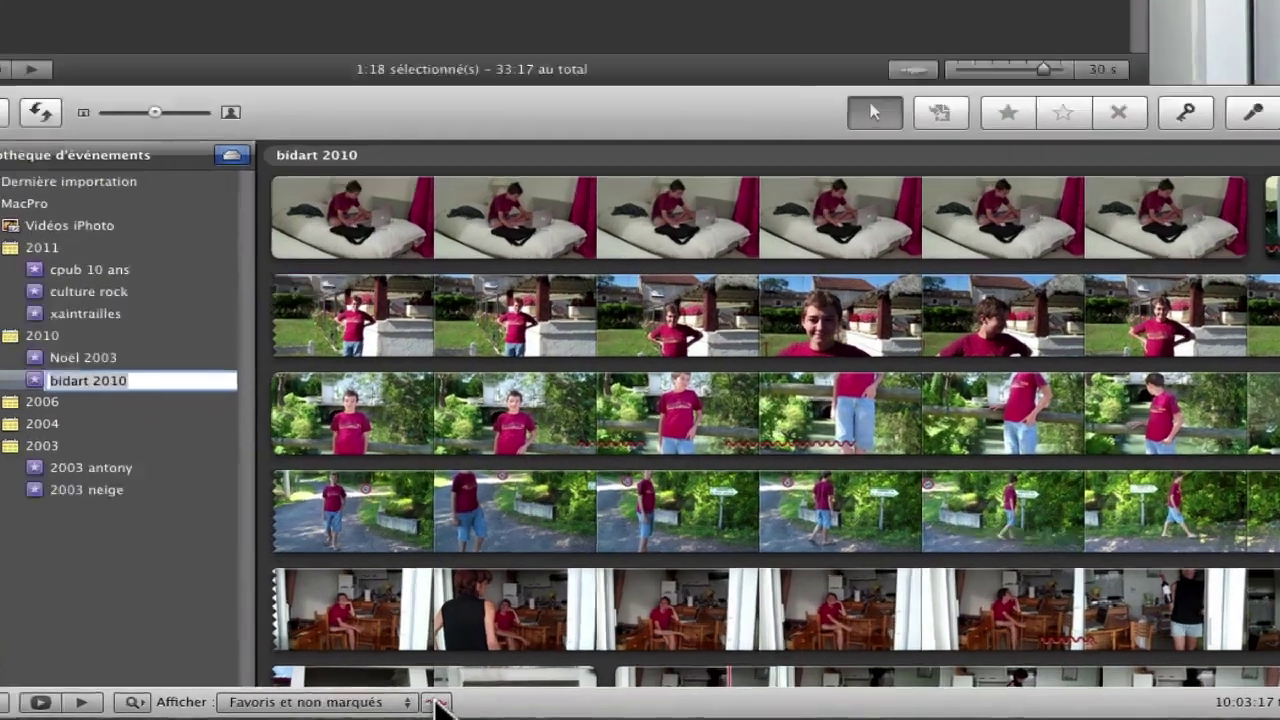
{"action": "left_click", "coordinate": [405, 708]}
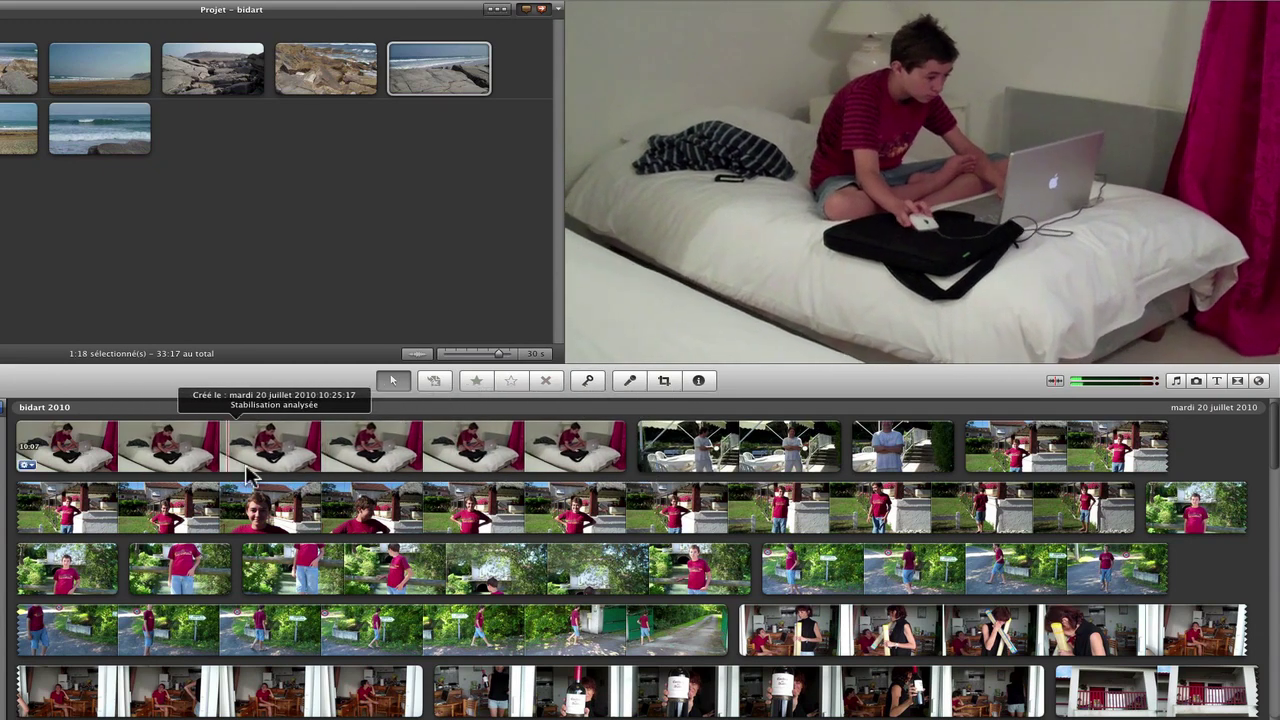
Step: Add excerpts of the boy on the bed, the rocky shore and the sea waves to the end of the project
{"action": "left_click_drag", "start_coordinate": [185, 440], "coordinate": [402, 440]}
{"action": "left_click_drag", "start_coordinate": [248, 437], "coordinate": [236, 165]}
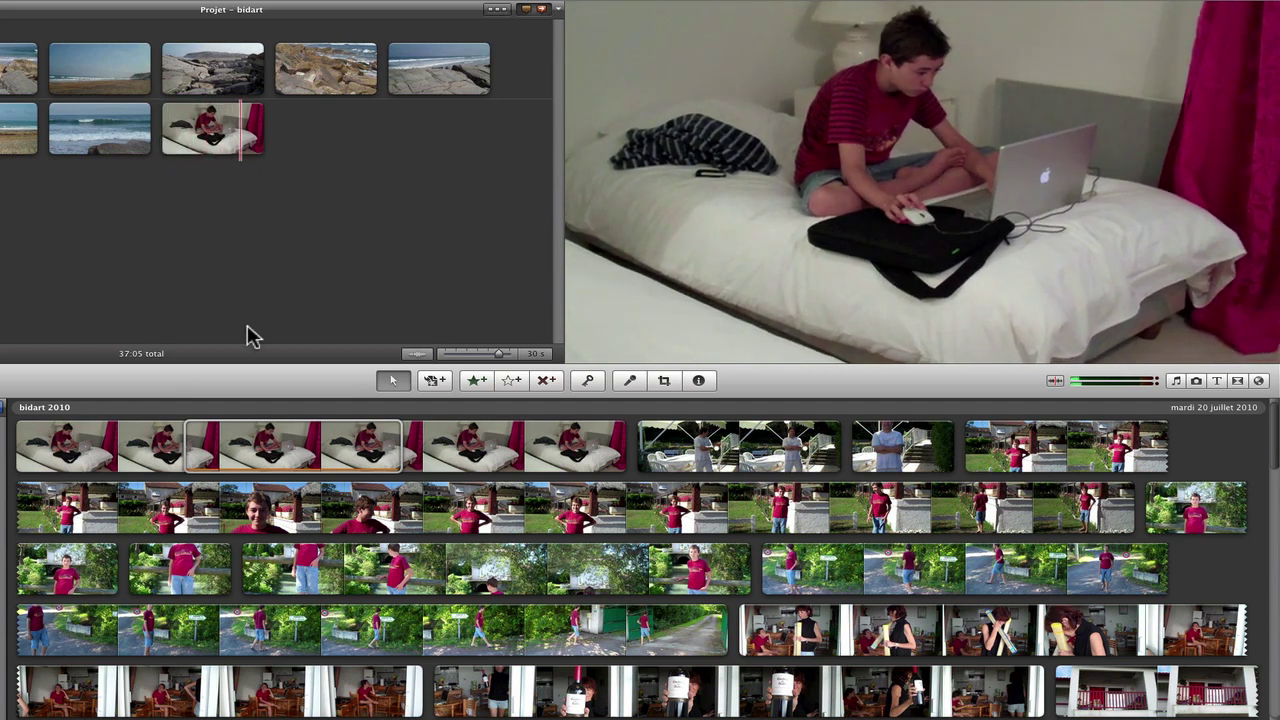
{"action": "left_click", "coordinate": [198, 440]}
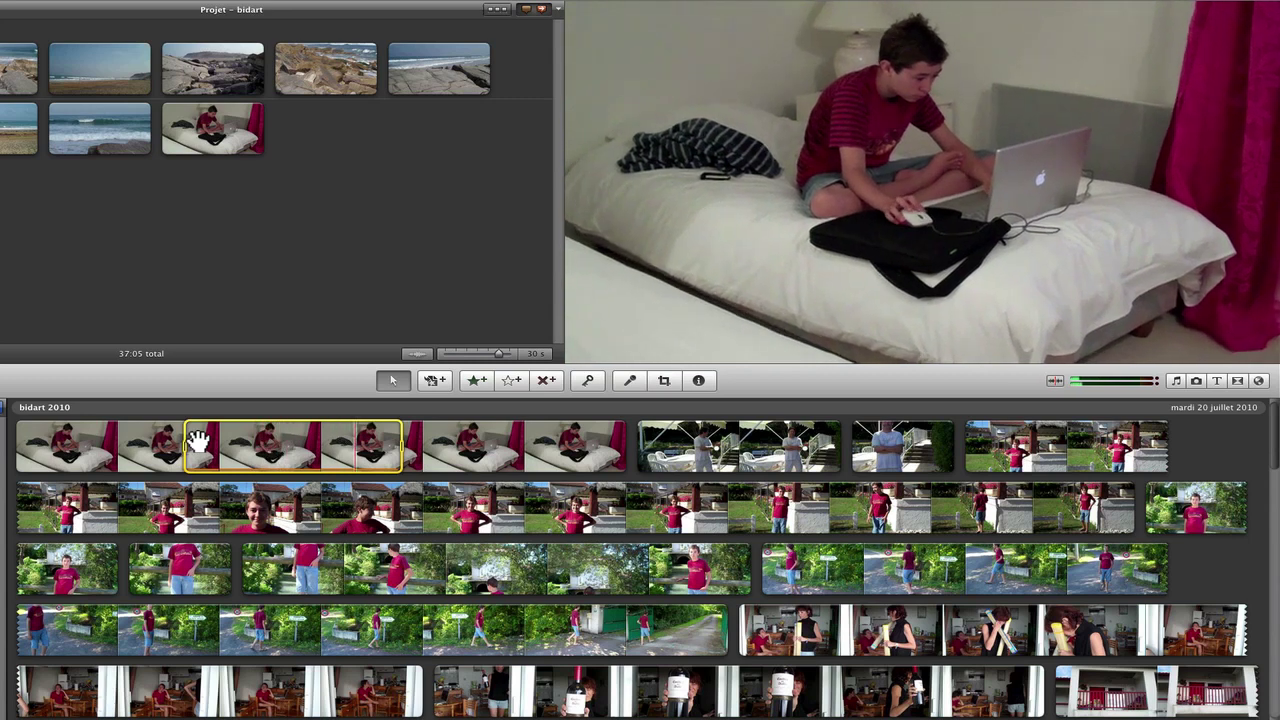
{"action": "left_click", "coordinate": [185, 130]}
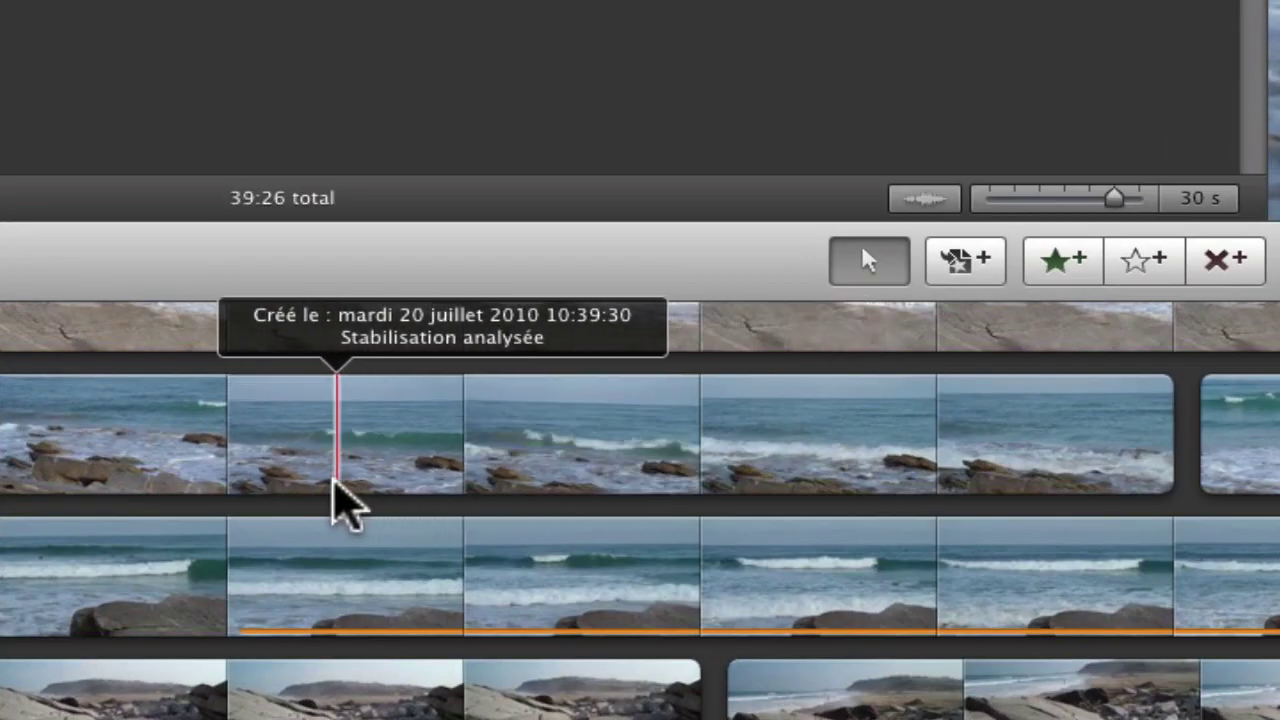
{"action": "left_click_drag", "start_coordinate": [333, 480], "coordinate": [517, 485]}
{"action": "left_click_drag", "start_coordinate": [466, 449], "coordinate": [909, 309]}
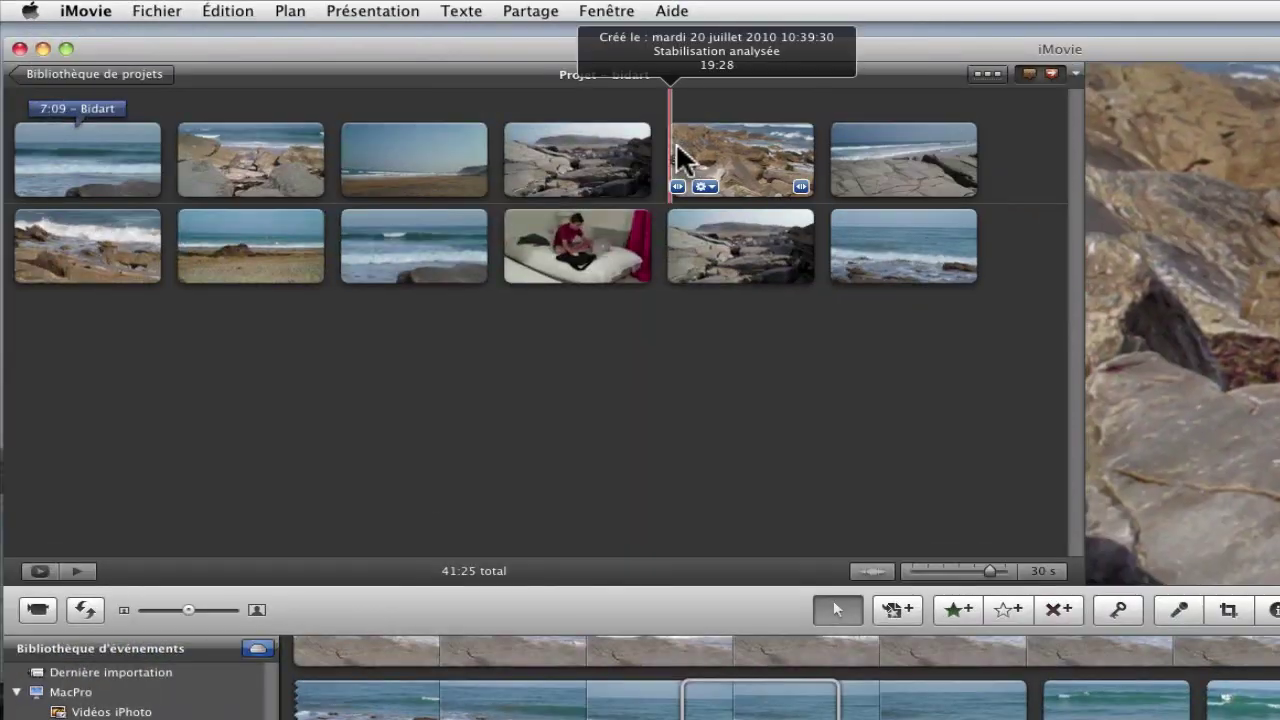
Step: Turn on Lisser l'animation du plan for the project's fifth clip, the brown rocks by the sea
{"action": "left_click", "coordinate": [731, 166]}
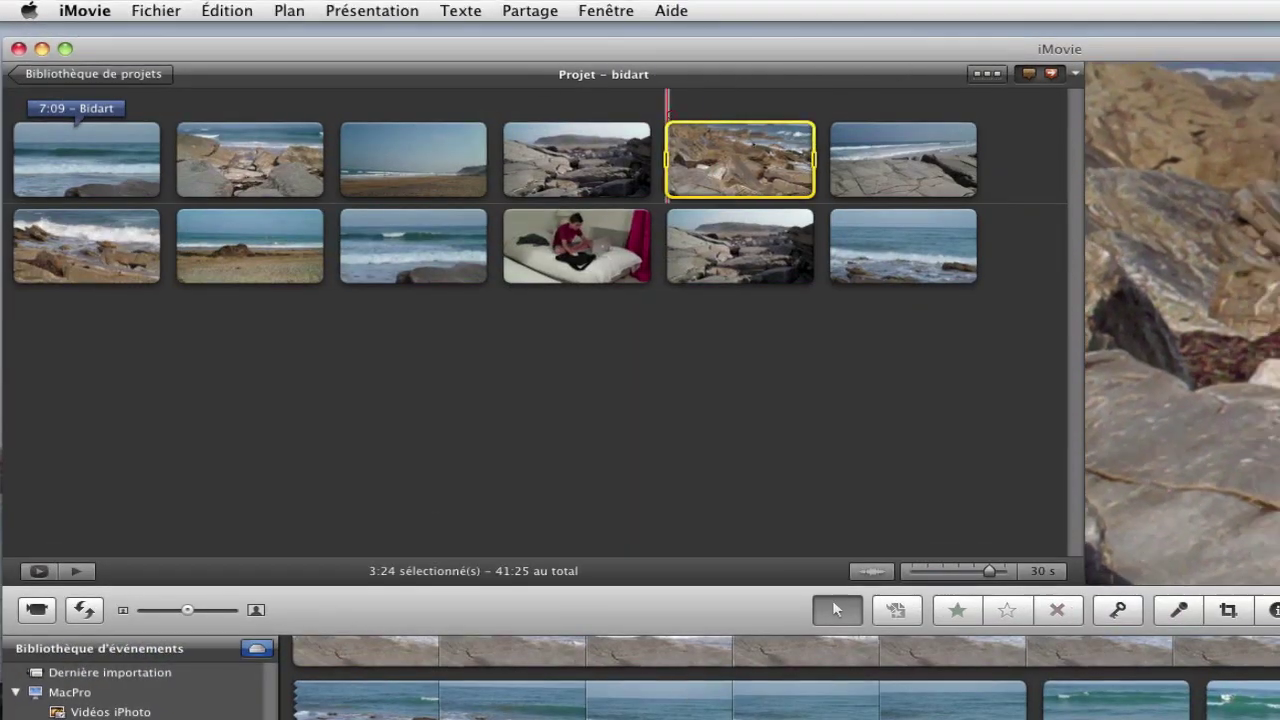
{"action": "double_click", "coordinate": [731, 166]}
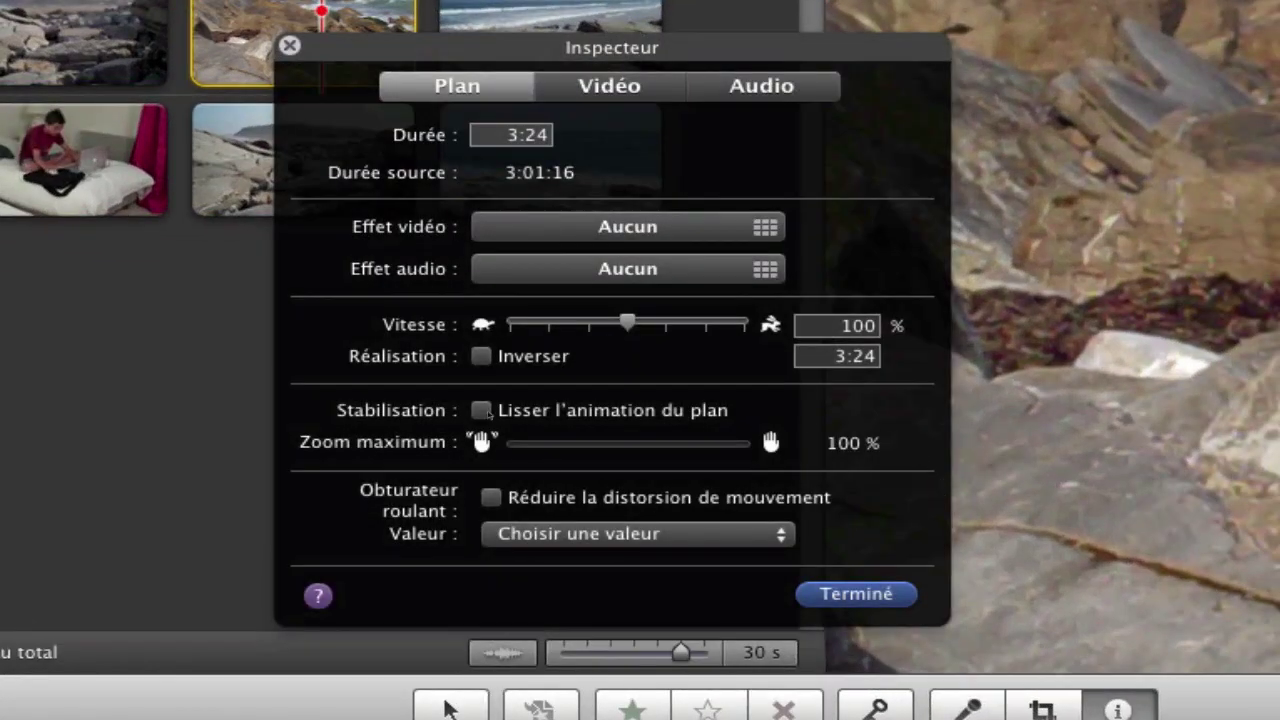
{"action": "left_click", "coordinate": [481, 410]}
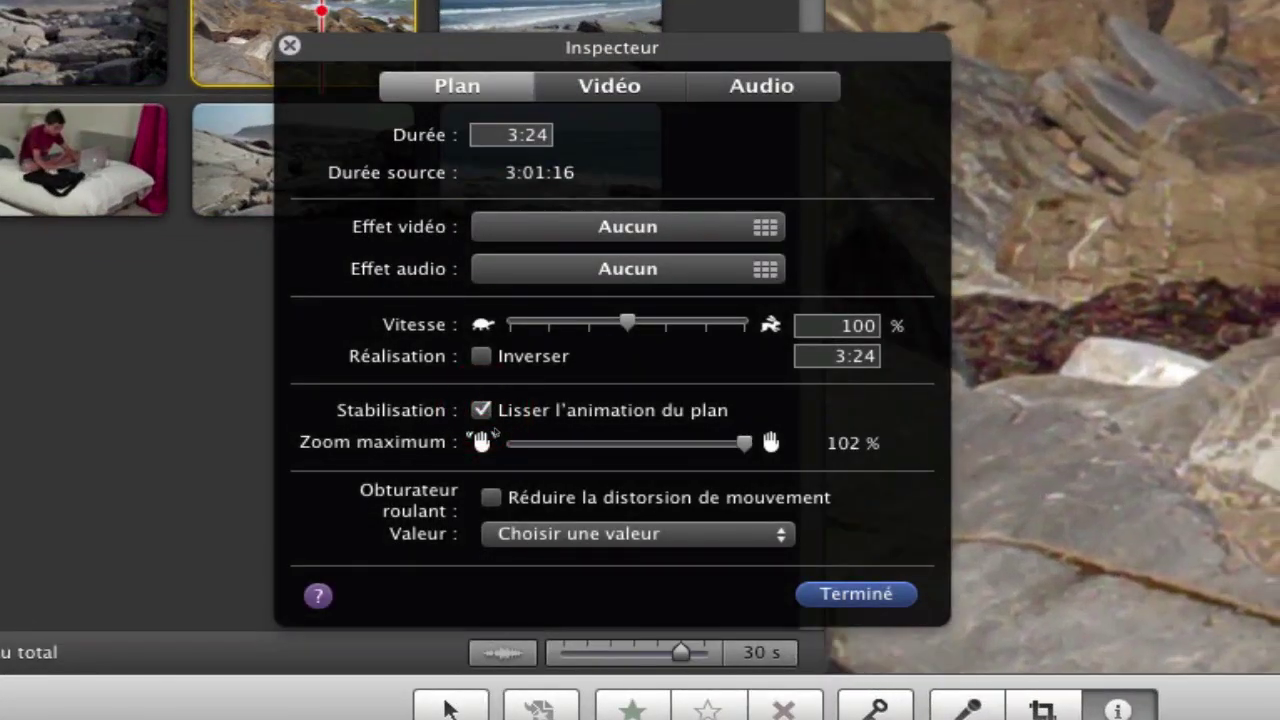
{"action": "left_click", "coordinate": [857, 594]}
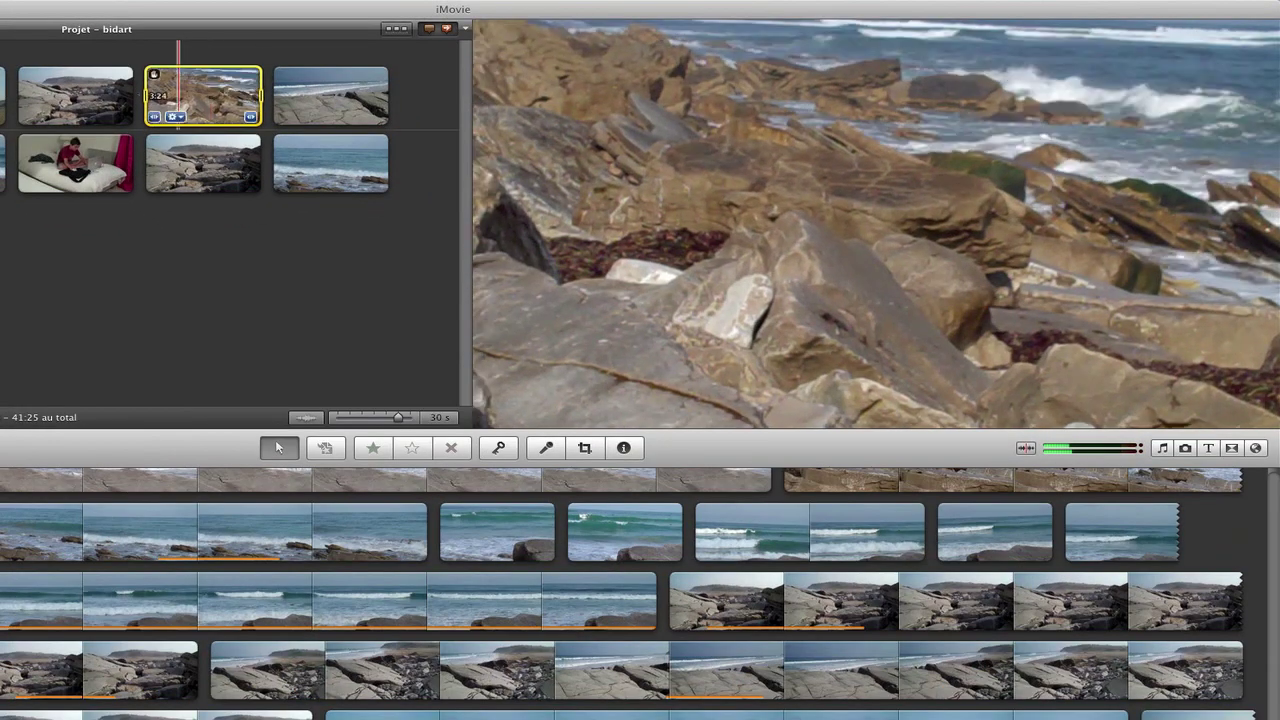
Step: Play back the smoothed brown-rocks clip and check the stabilisation settings of the project's second clip
{"action": "left_click", "coordinate": [150, 60]}
{"action": "key", "text": "space"}
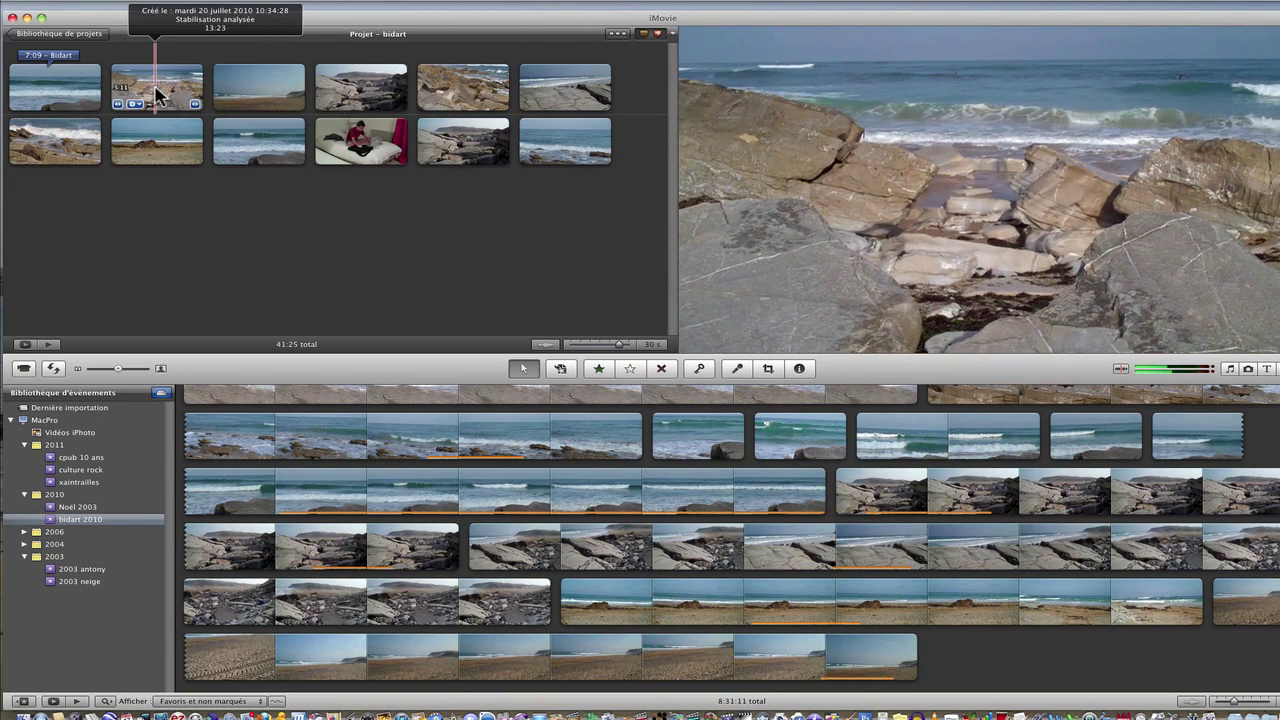
{"action": "double_click", "coordinate": [155, 95]}
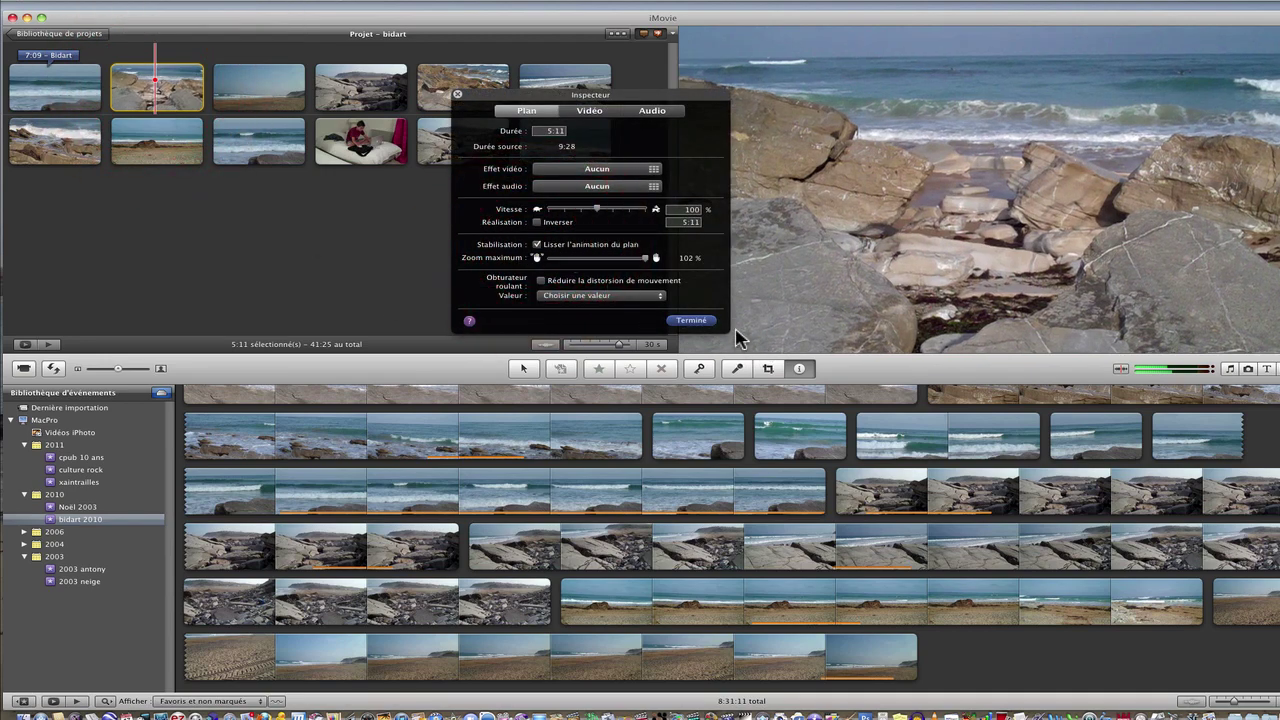
{"action": "left_click", "coordinate": [686, 321]}
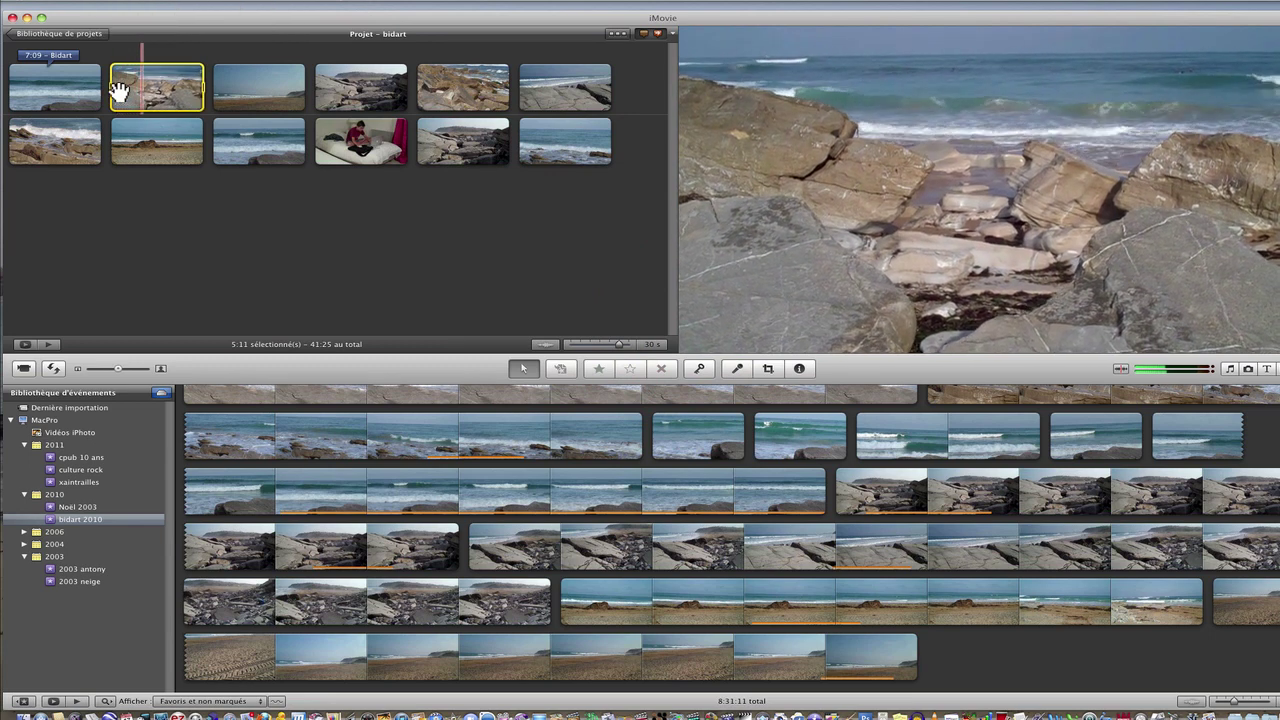
{"action": "mouse_move", "coordinate": [124, 79]}
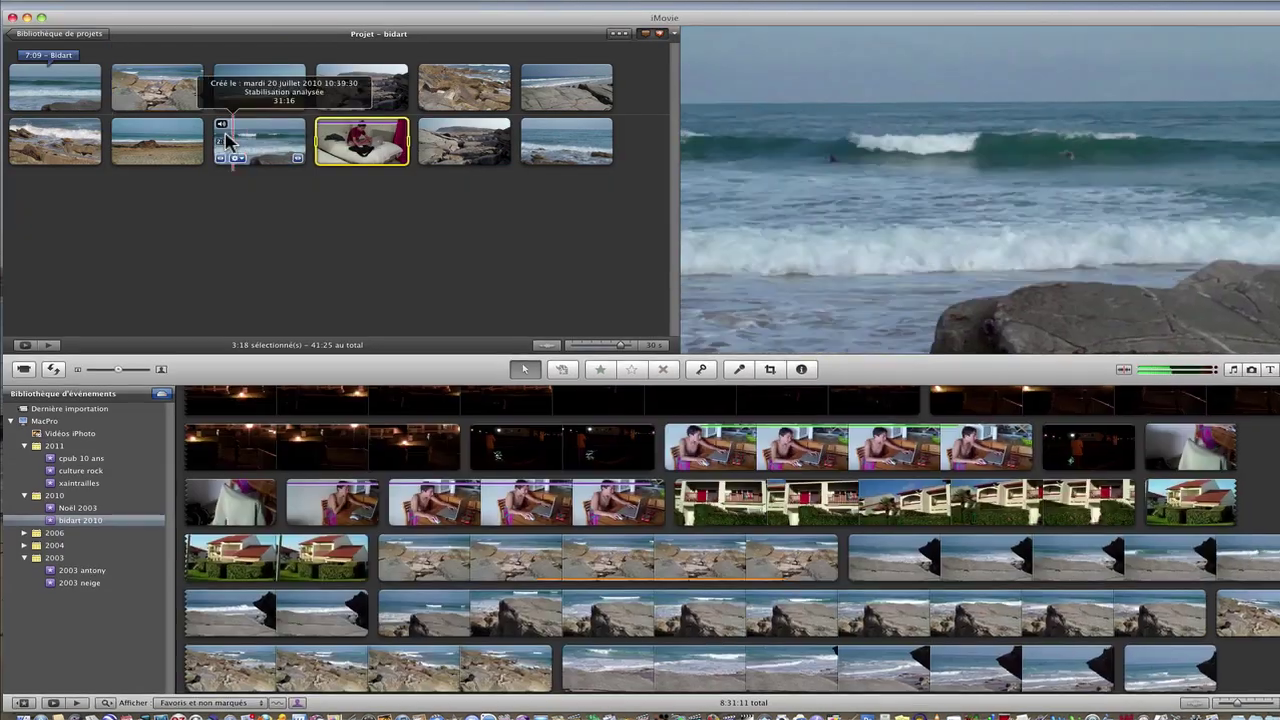
Step: Add a freeze frame inside the project's boy-on-the-bed clip at about 36:02 and play the result
{"action": "mouse_move", "coordinate": [355, 143]}
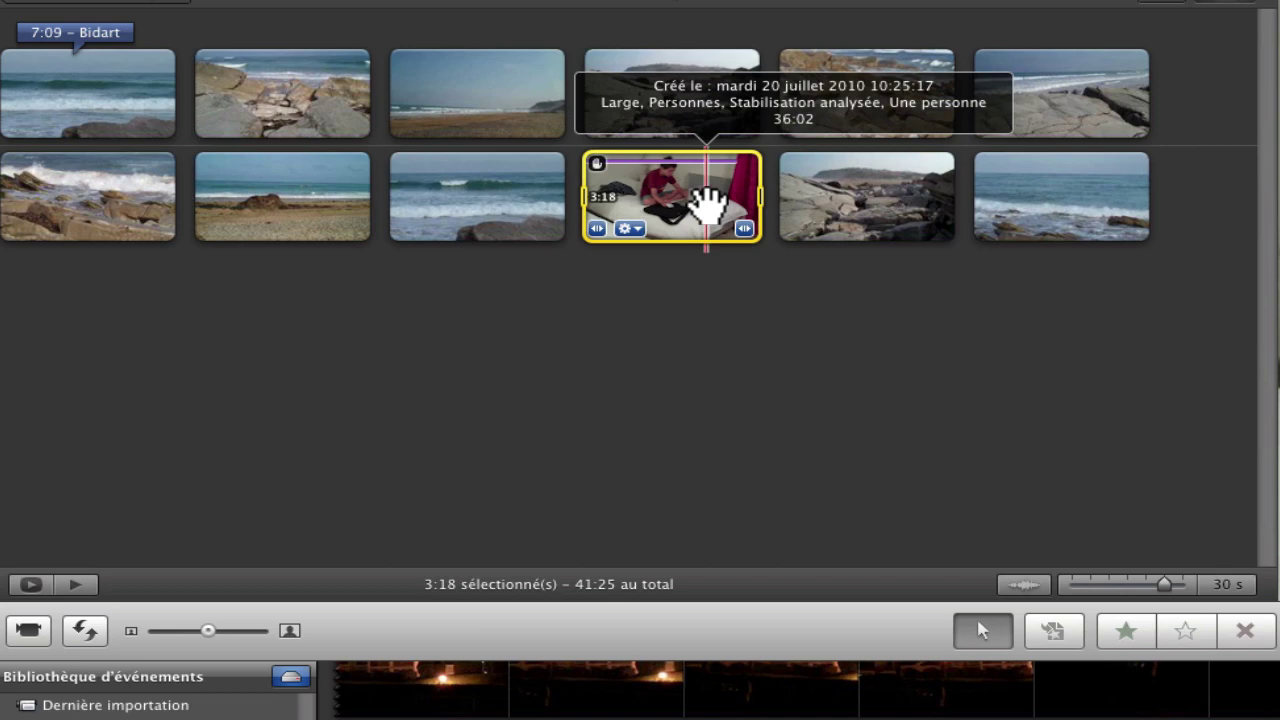
{"action": "right_click", "coordinate": [708, 203]}
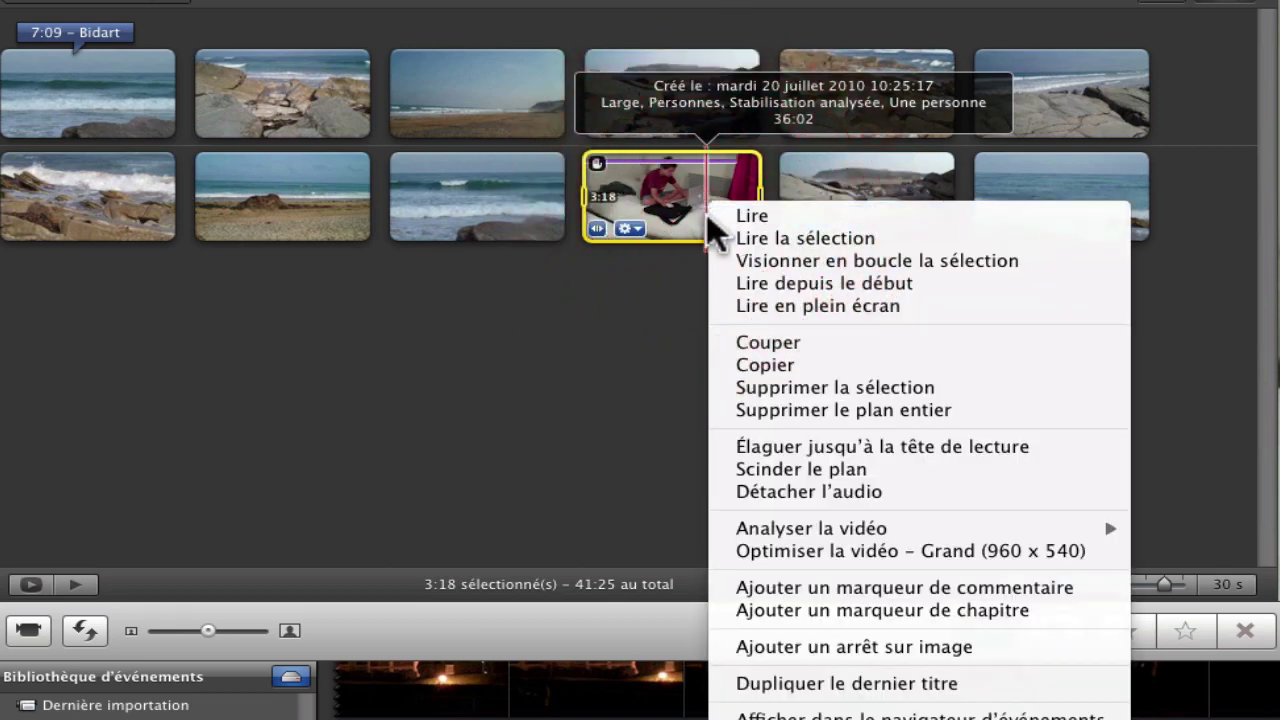
{"action": "left_click", "coordinate": [820, 648]}
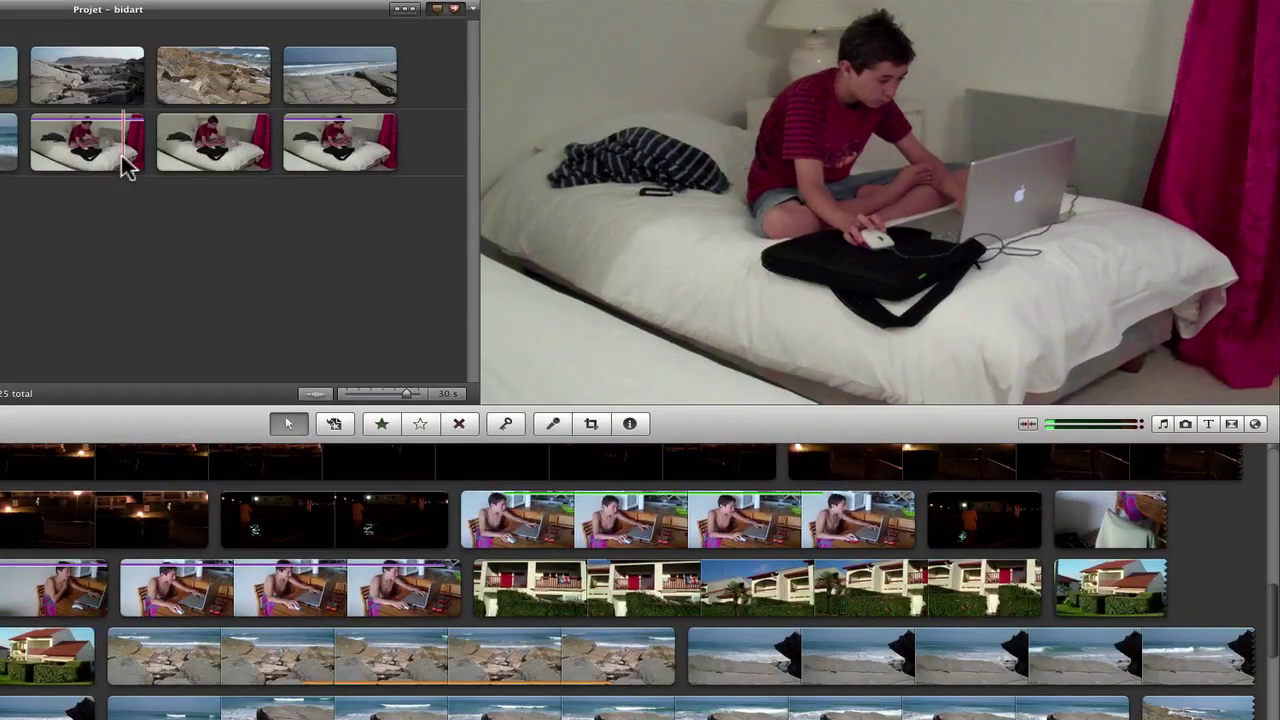
{"action": "key", "text": "space"}
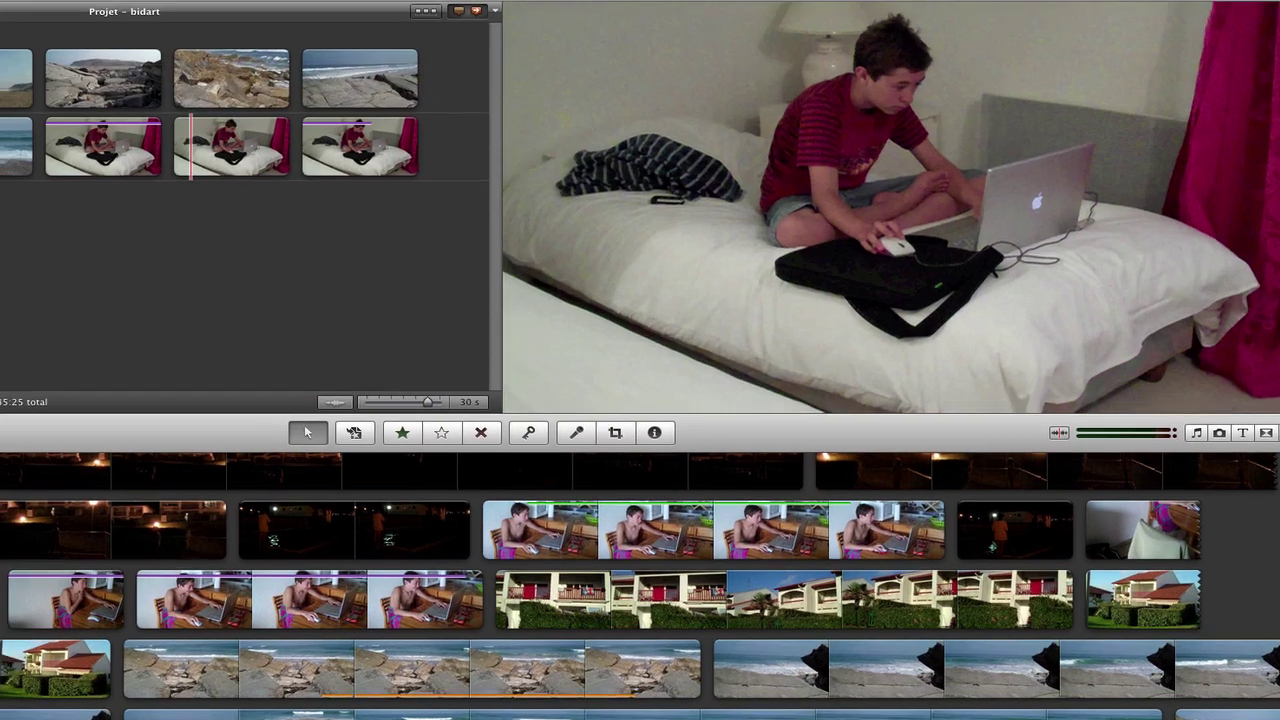
Step: Check the photo duration in the project properties and the new freeze frame's duration in the Inspecteur
{"action": "left_click", "coordinate": [163, 14]}
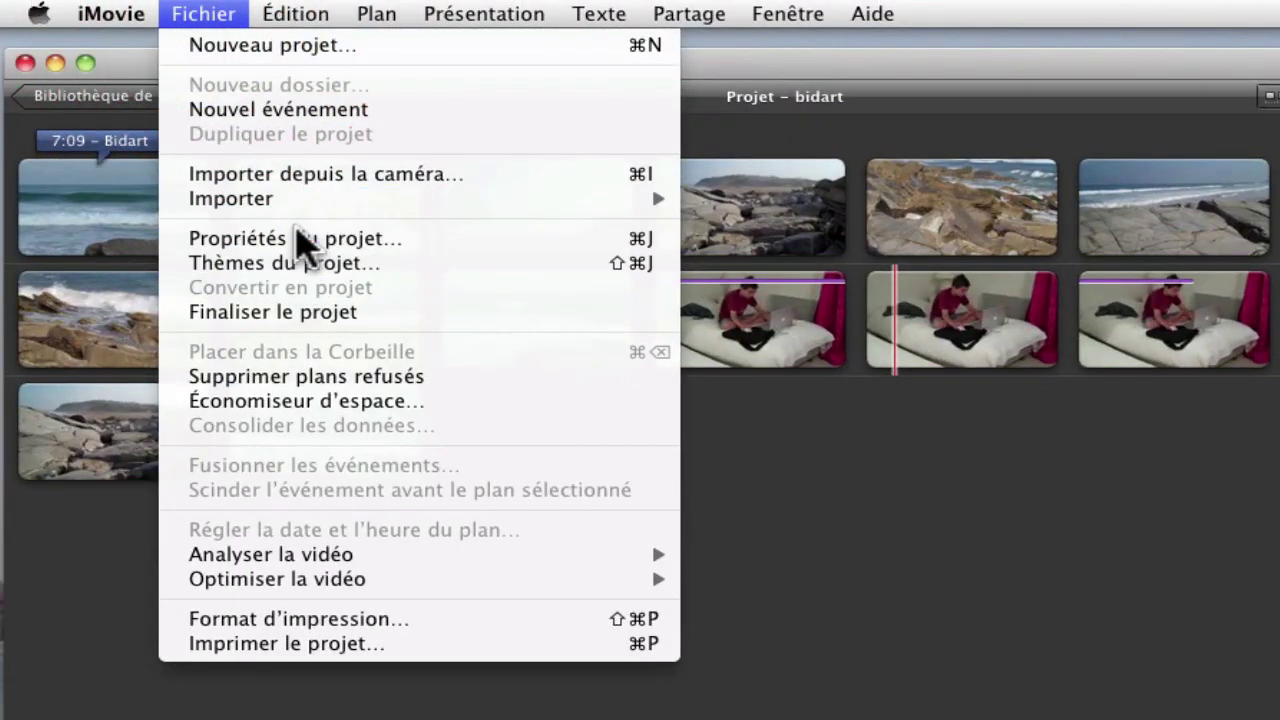
{"action": "left_click", "coordinate": [300, 240]}
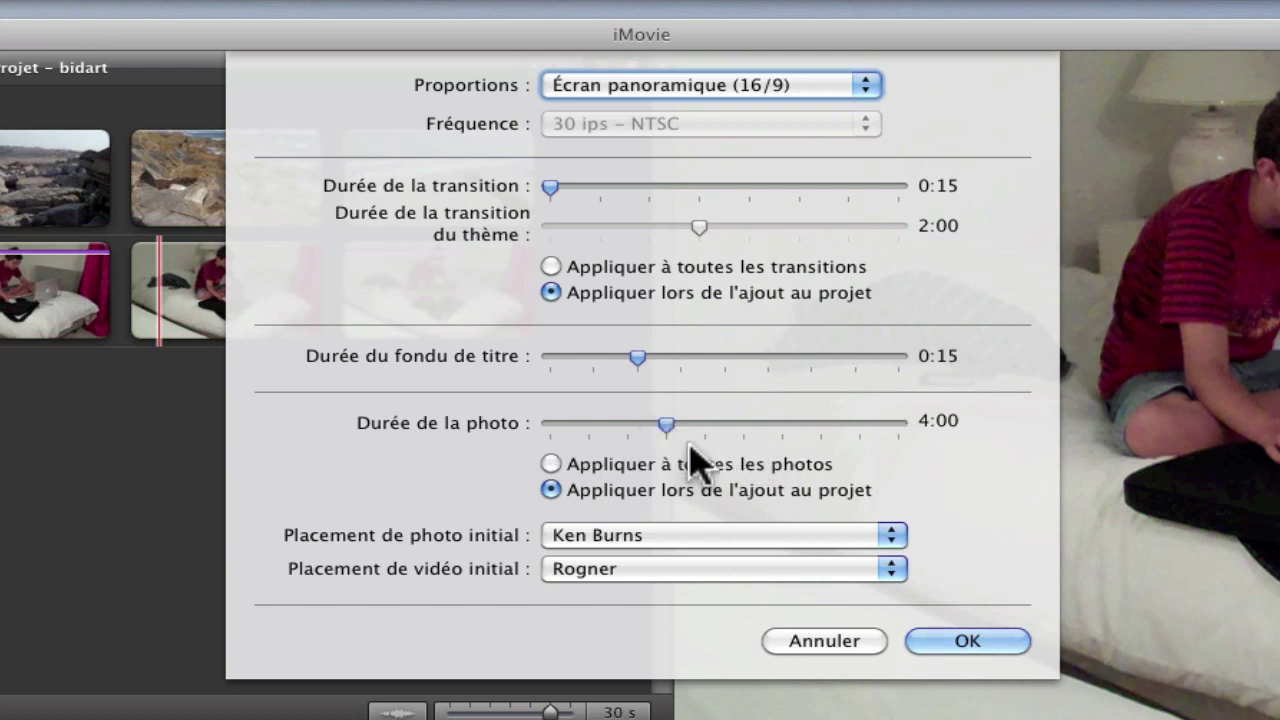
{"action": "left_click", "coordinate": [968, 641]}
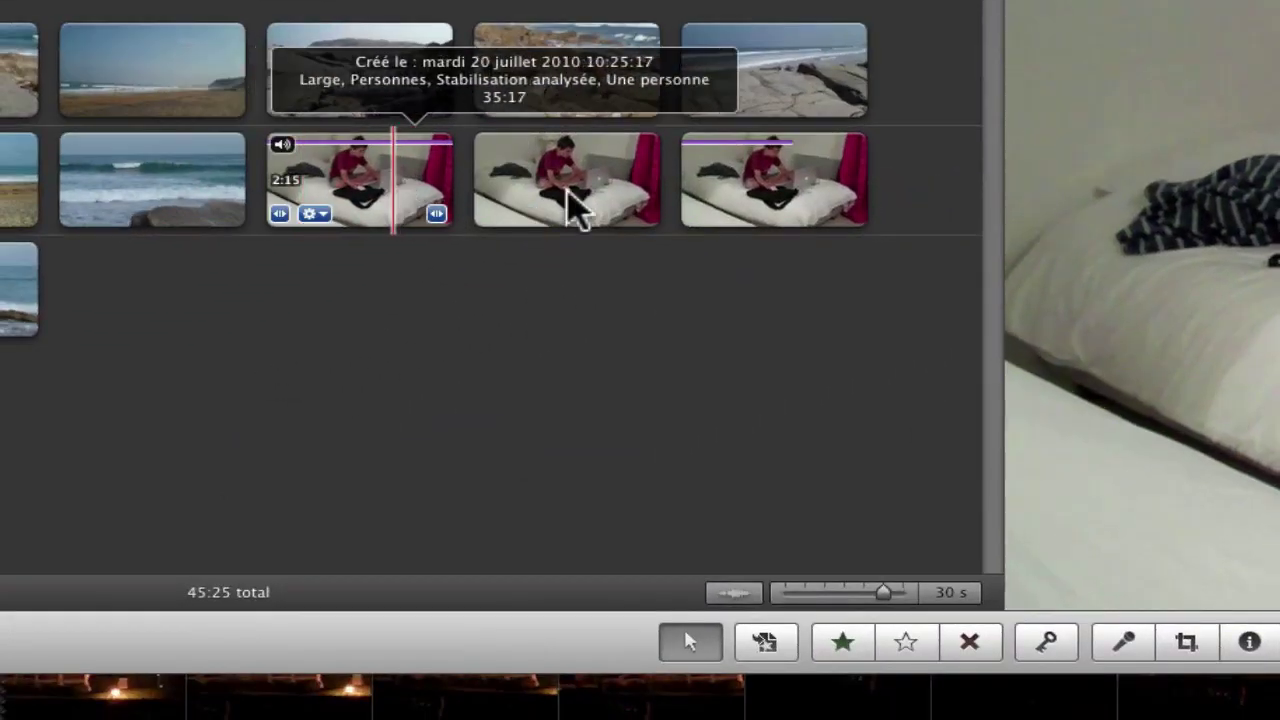
{"action": "double_click", "coordinate": [601, 193]}
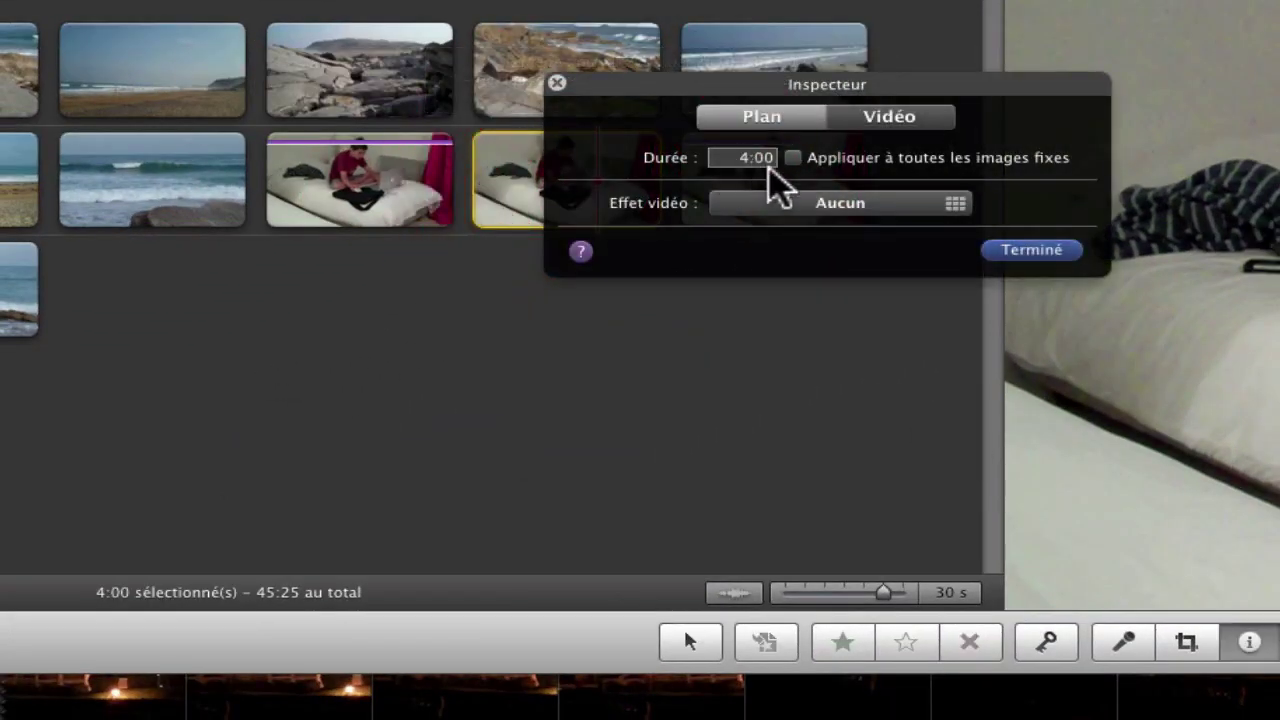
{"action": "left_click", "coordinate": [1050, 252]}
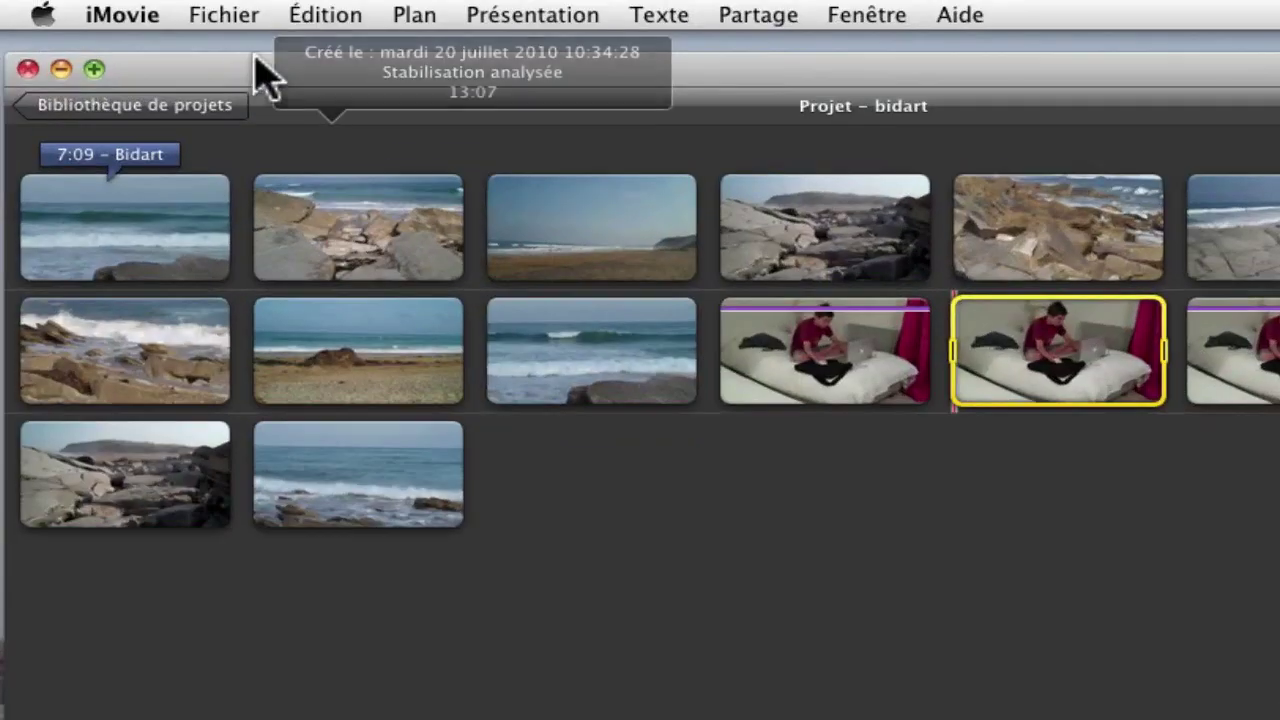
Step: Switch Afficher les outils avancés off and back on in the general preferences
{"action": "left_click", "coordinate": [122, 15]}
{"action": "left_click", "coordinate": [165, 94]}
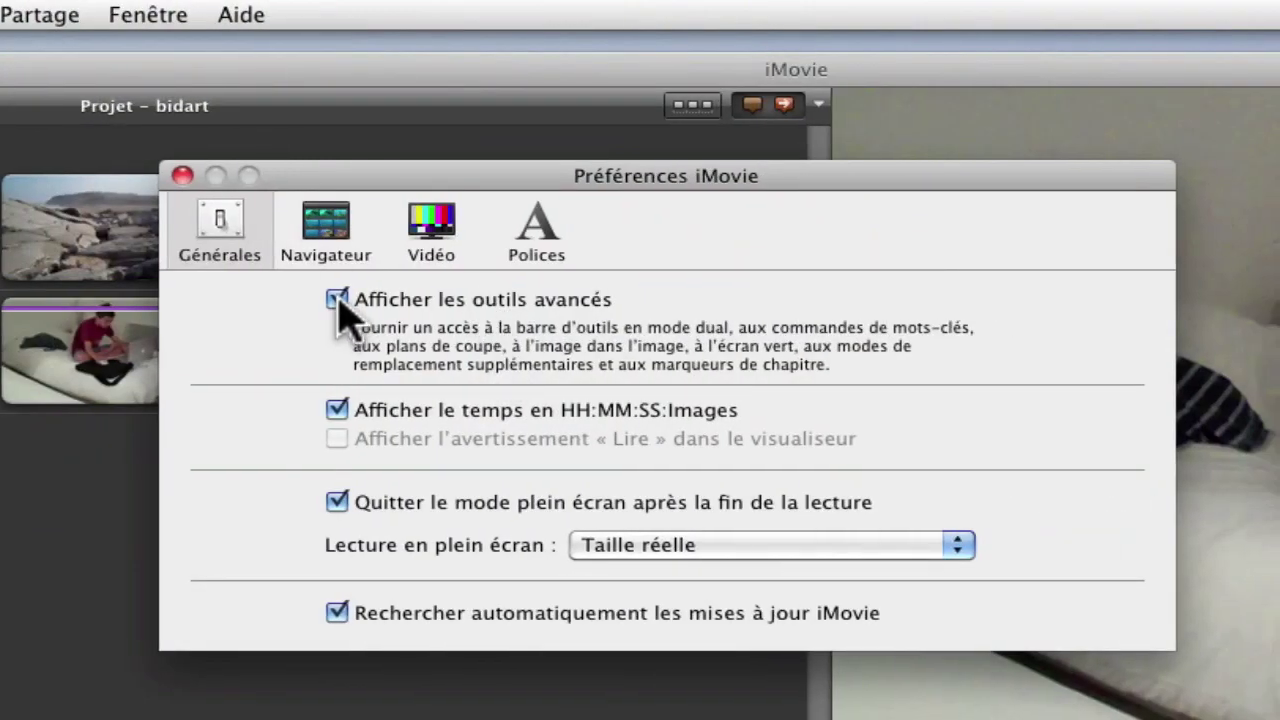
{"action": "left_click", "coordinate": [337, 299]}
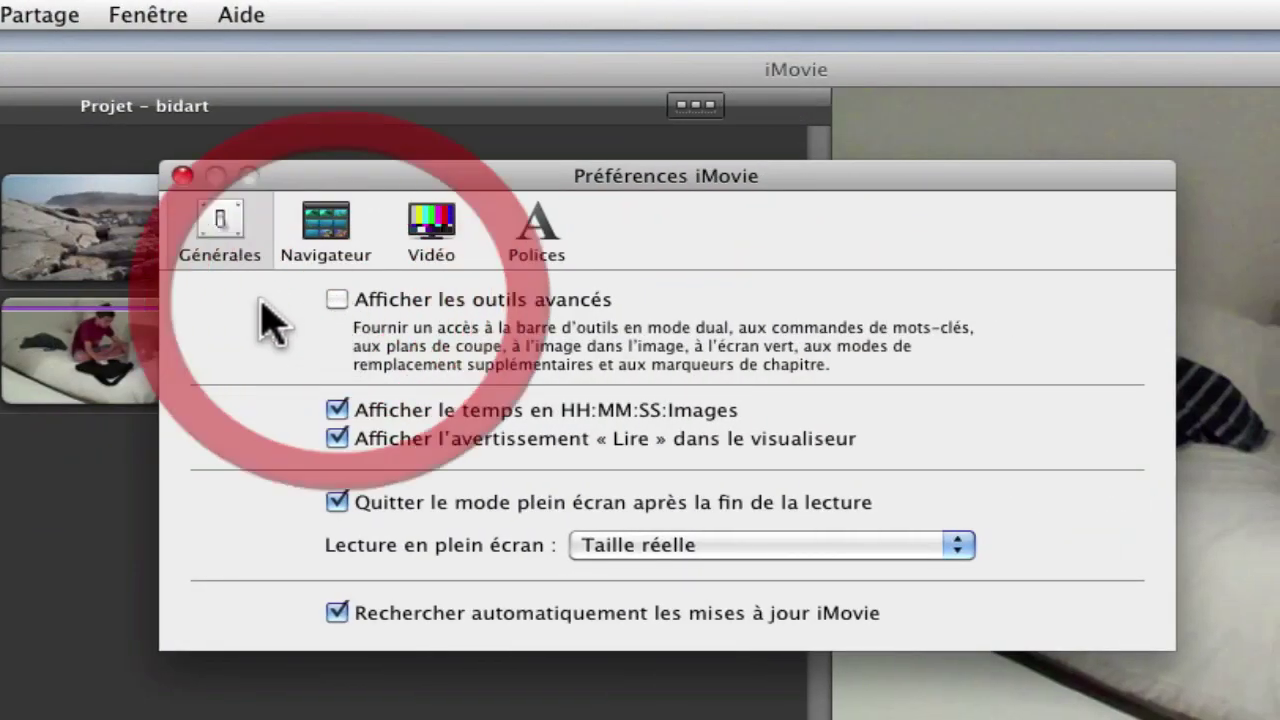
{"action": "left_click", "coordinate": [337, 299]}
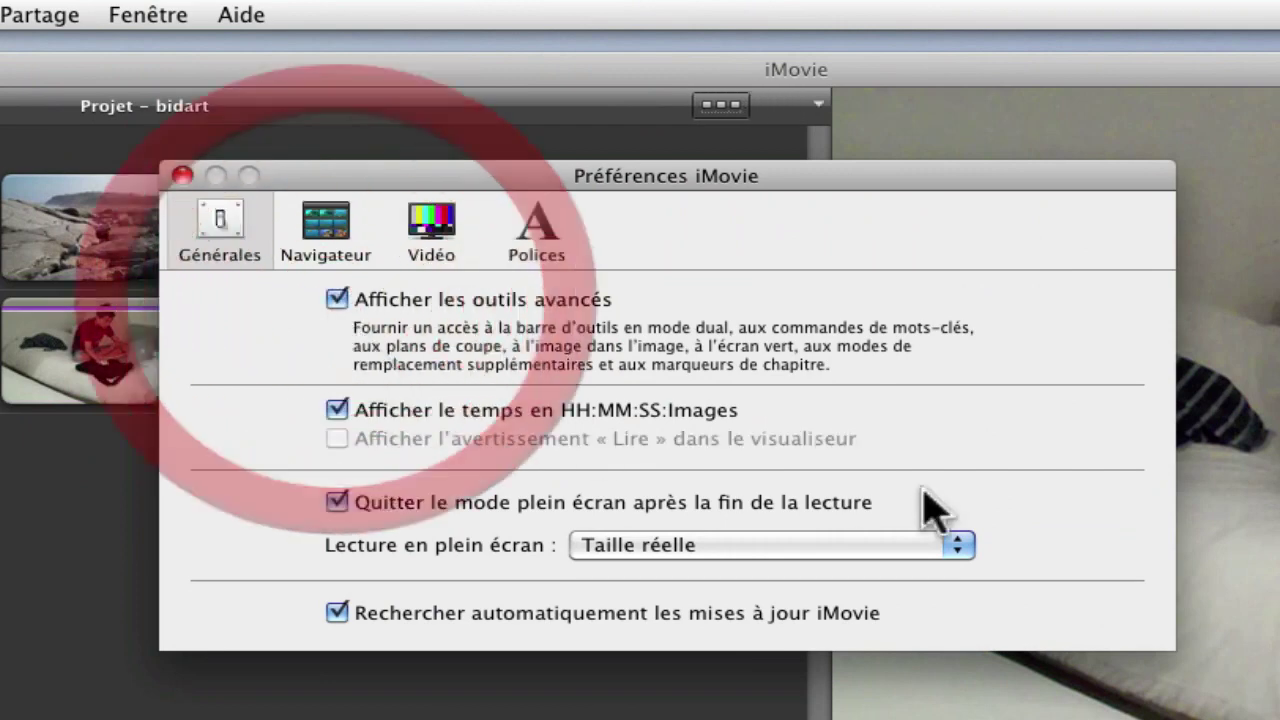
{"action": "left_click", "coordinate": [181, 176]}
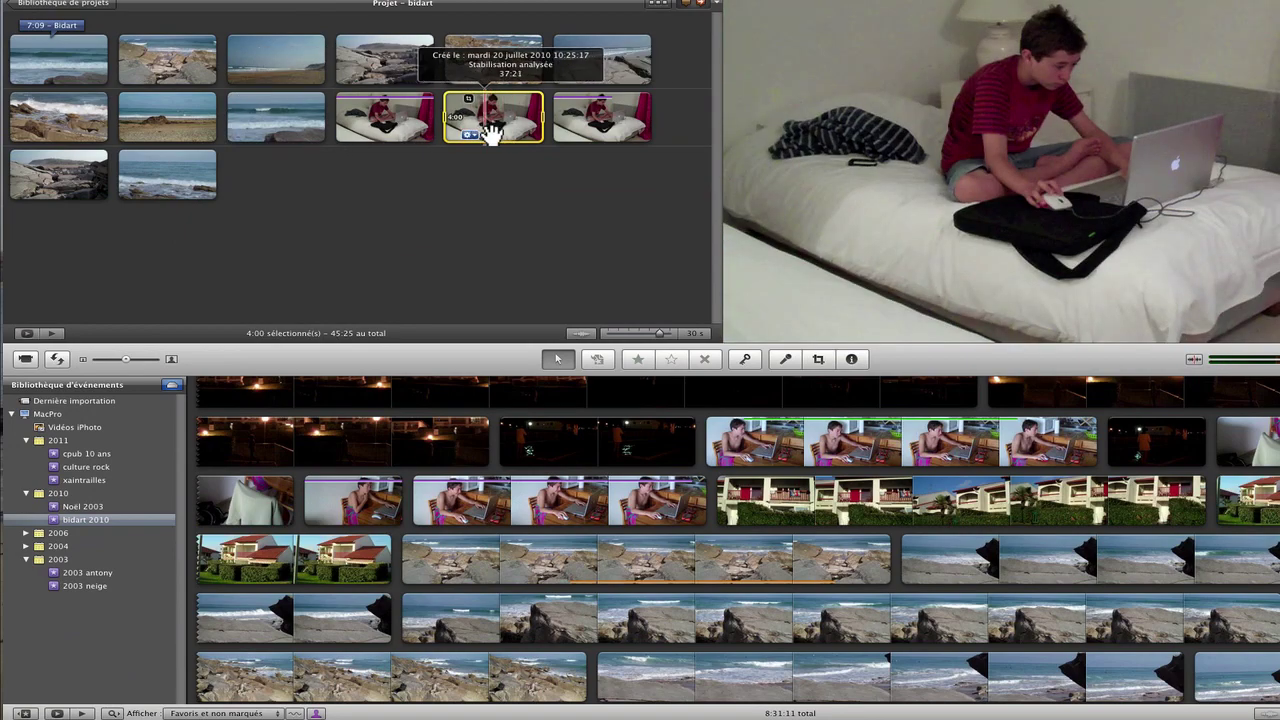
Step: Select about 2:12 of the sea footage with the dark rock and add it as Image dans l'image over the first boy-on-the-bed clip
{"action": "left_click_drag", "start_coordinate": [911, 676], "coordinate": [964, 675]}
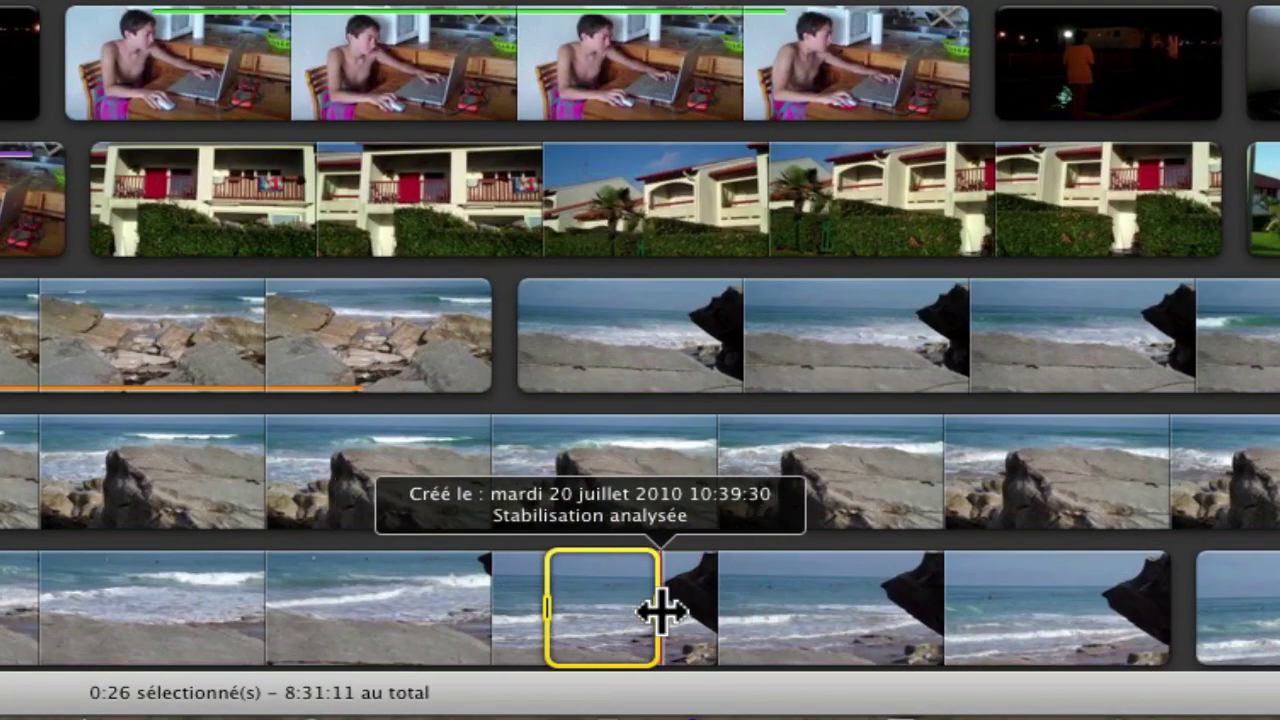
{"action": "left_click_drag", "start_coordinate": [660, 612], "coordinate": [845, 608]}
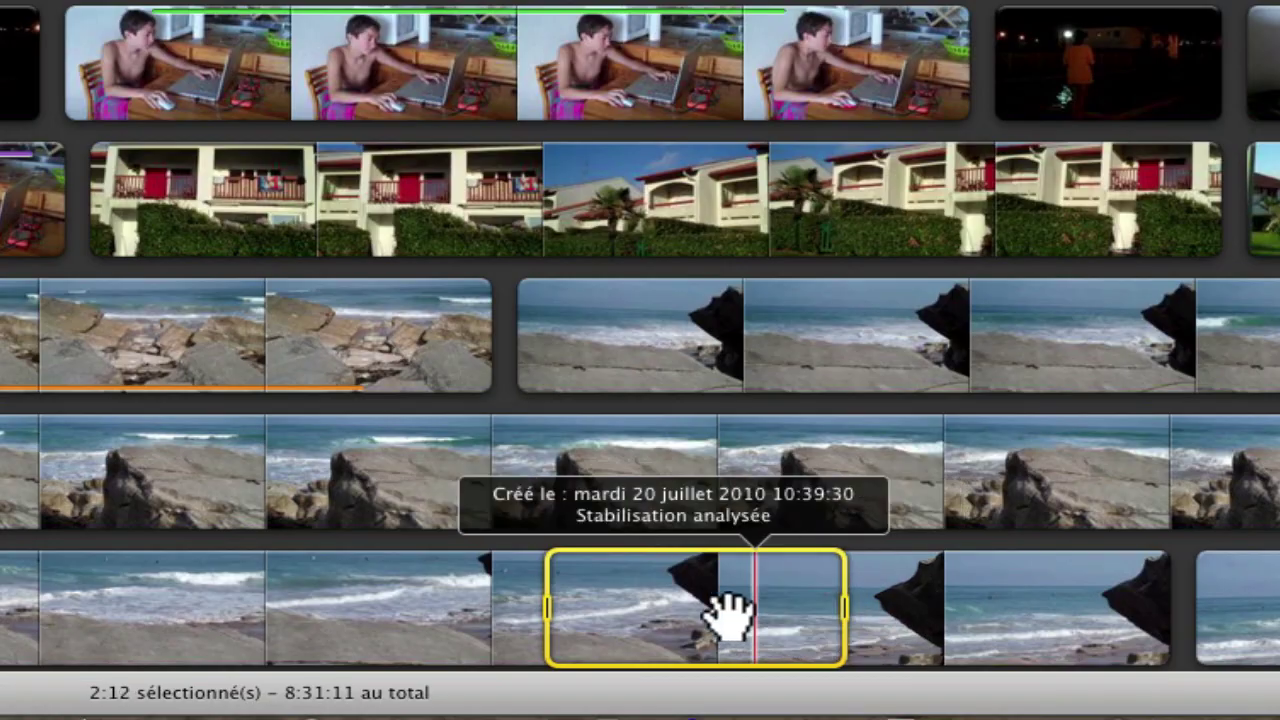
{"action": "left_click_drag", "start_coordinate": [727, 613], "coordinate": [669, 285]}
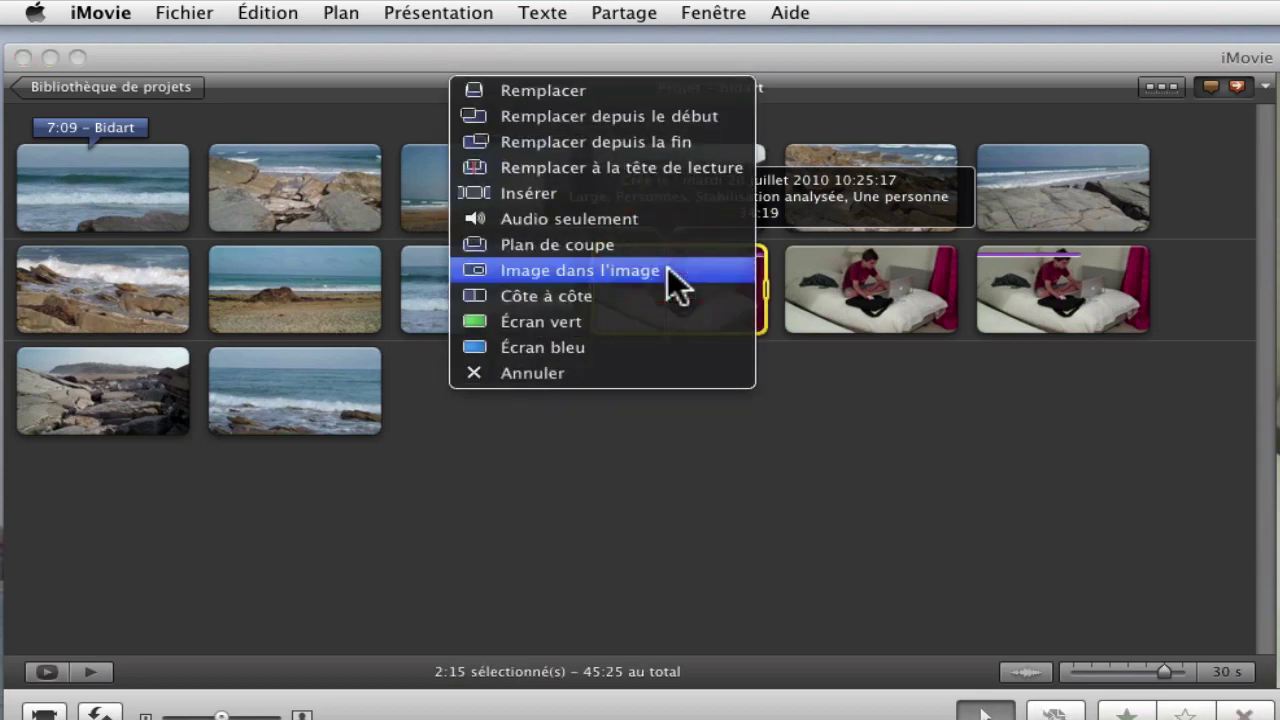
{"action": "left_click", "coordinate": [522, 270]}
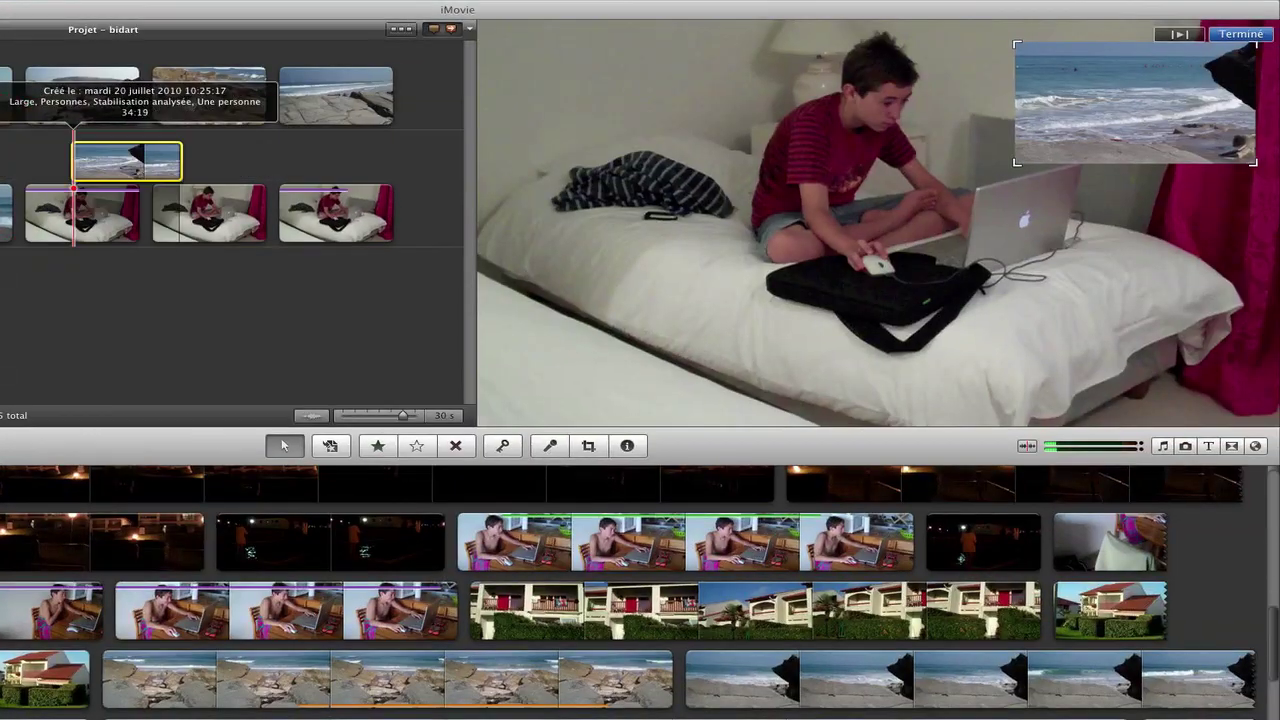
Step: Enlarge the picture-in-picture image to slightly over a third of the frame's width and place it in the frame's lower-right corner
{"action": "left_click_drag", "start_coordinate": [1129, 126], "coordinate": [618, 141]}
{"action": "left_click_drag", "start_coordinate": [744, 187], "coordinate": [943, 271]}
{"action": "left_click_drag", "start_coordinate": [880, 200], "coordinate": [940, 288]}
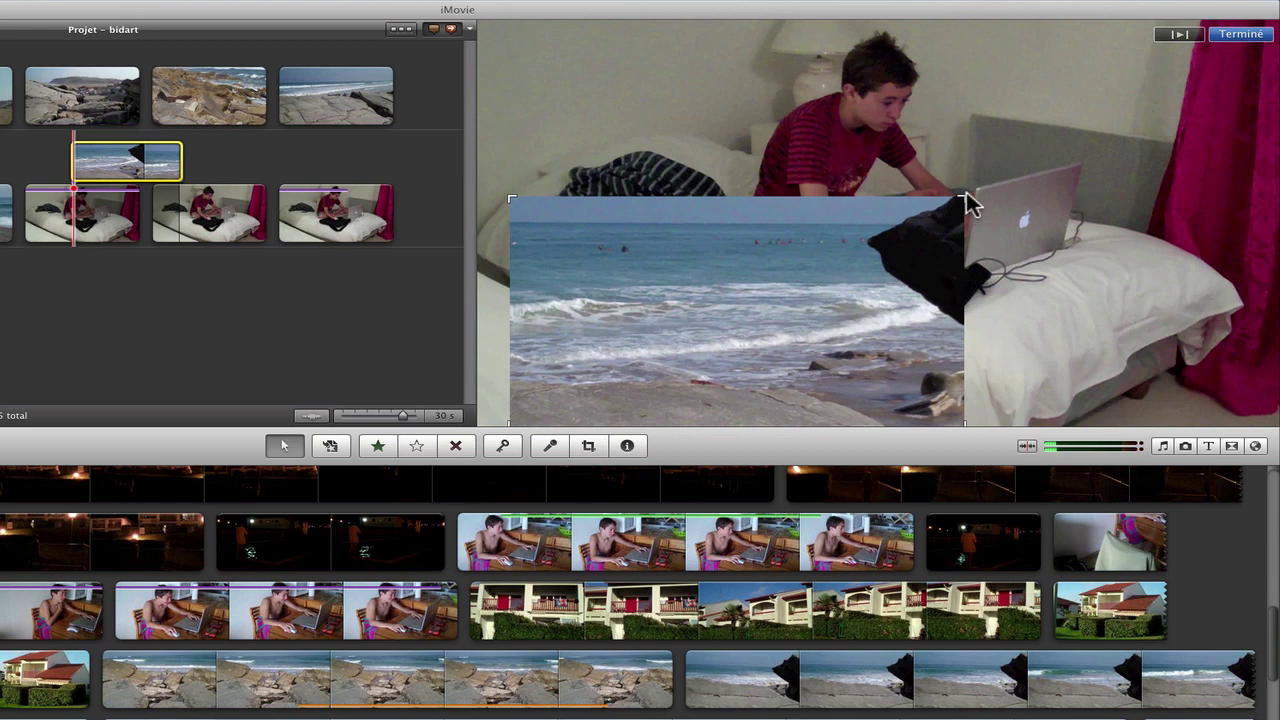
{"action": "left_click_drag", "start_coordinate": [955, 213], "coordinate": [806, 277]}
{"action": "left_click_drag", "start_coordinate": [651, 351], "coordinate": [1105, 340]}
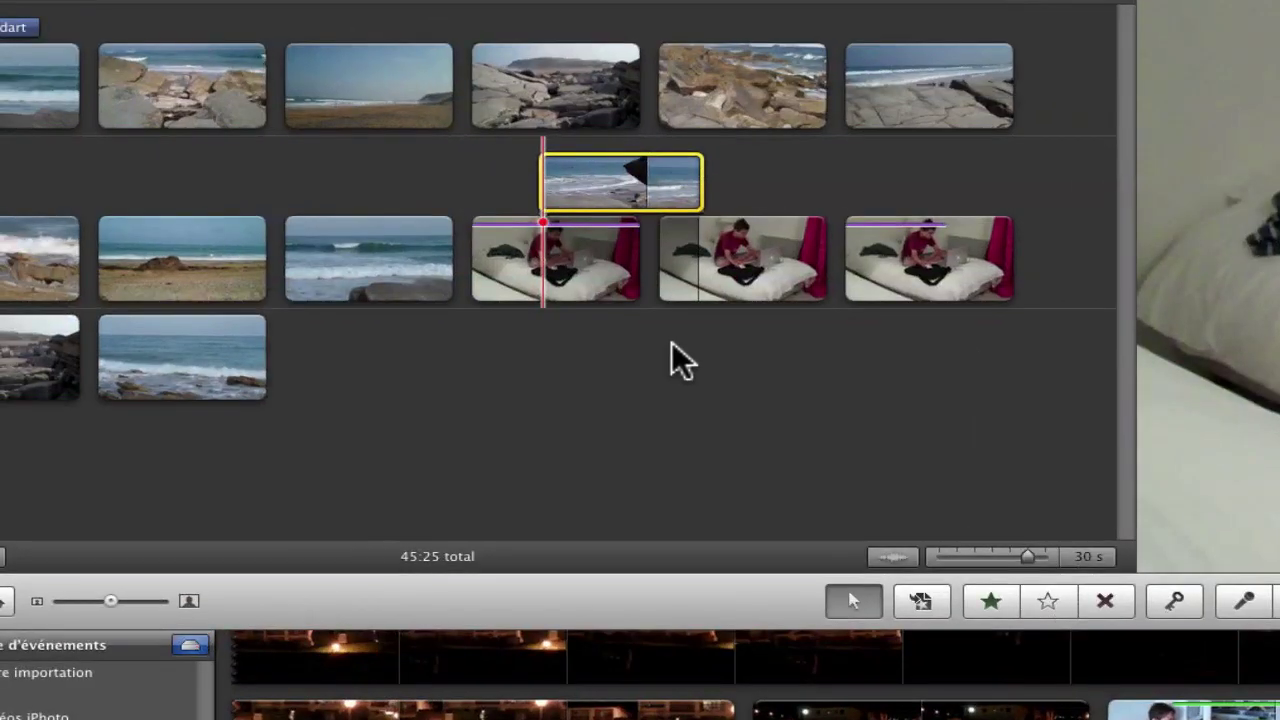
Step: Extend the end of the picture-in-picture sea clip to about 5:29, over the last boy-on-the-bed clip, and play it
{"action": "left_click", "coordinate": [508, 165]}
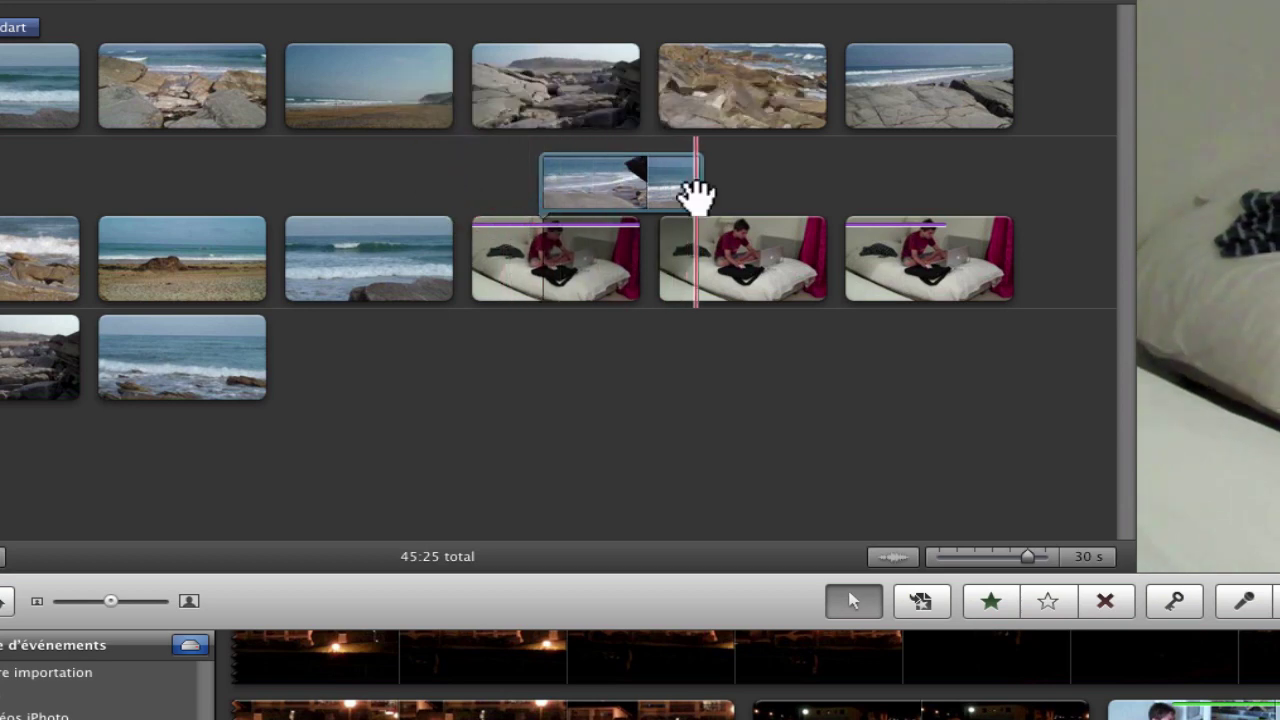
{"action": "mouse_move", "coordinate": [582, 177]}
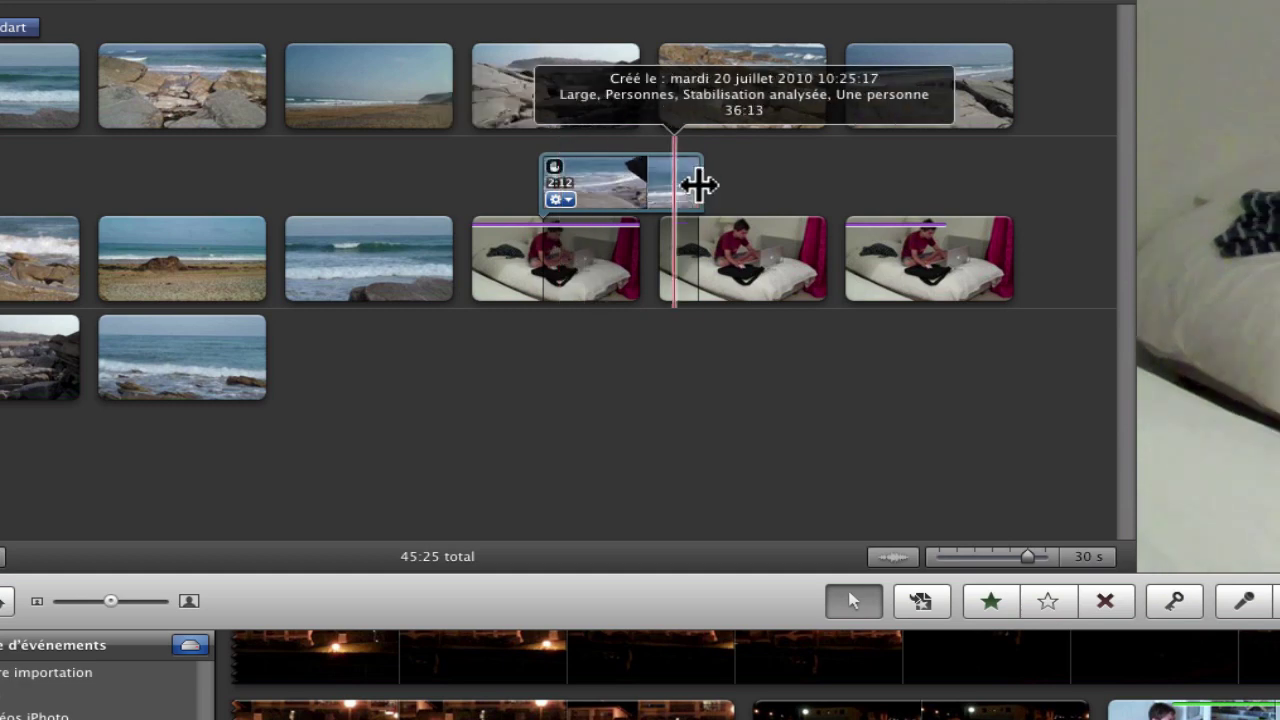
{"action": "left_click_drag", "start_coordinate": [697, 183], "coordinate": [929, 194]}
{"action": "key", "text": "space"}
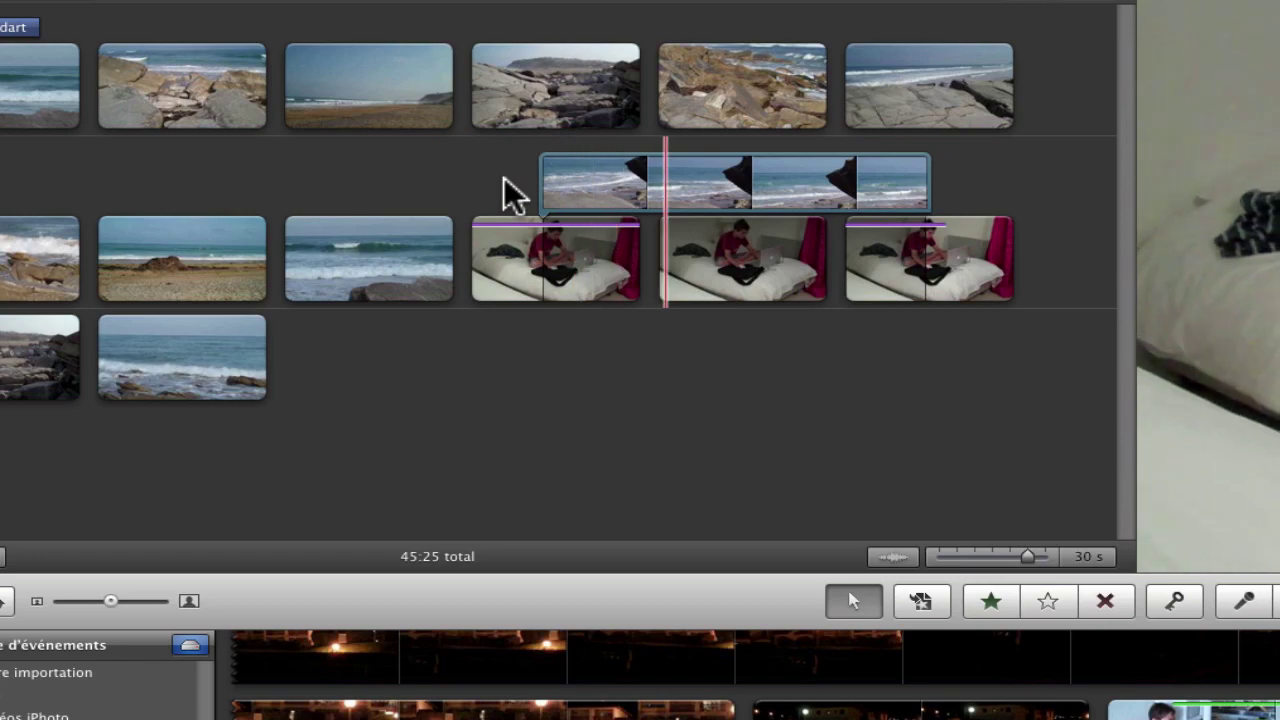
Step: Try a speed of 50 % on the picture-in-picture clip and return it to 100 %
{"action": "left_click", "coordinate": [608, 174]}
{"action": "double_click", "coordinate": [594, 176]}
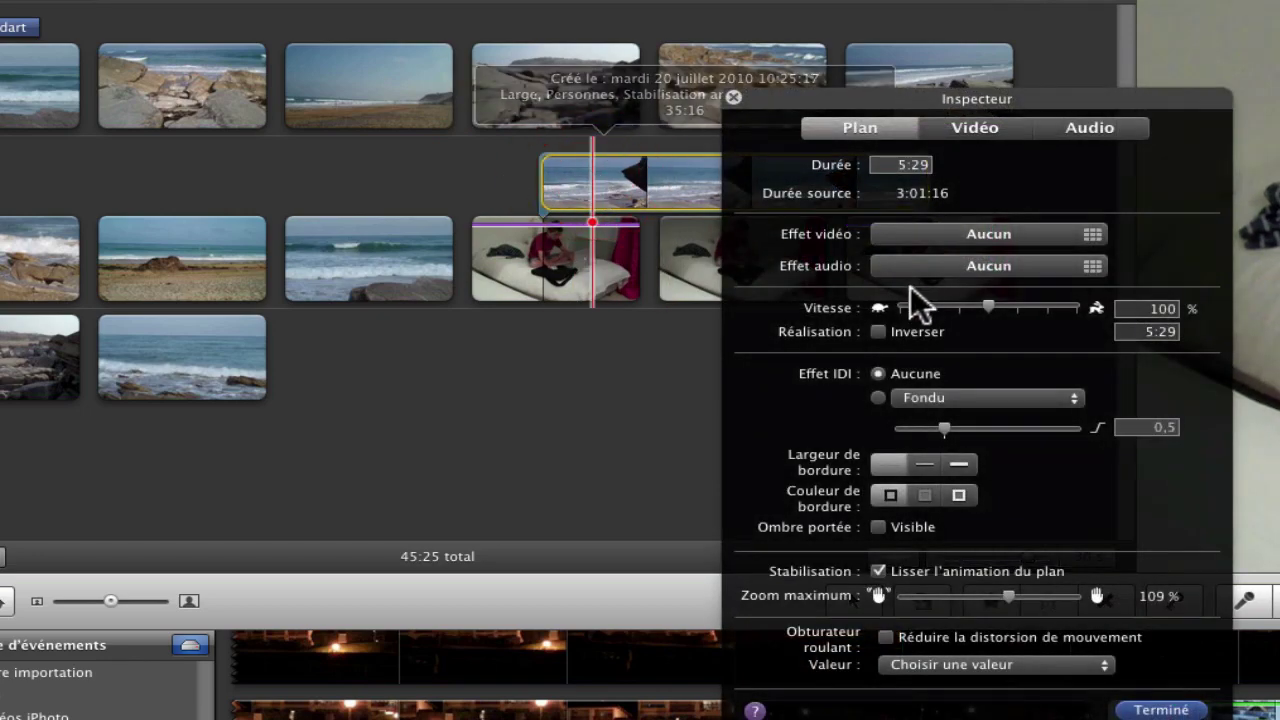
{"action": "left_click", "coordinate": [961, 308]}
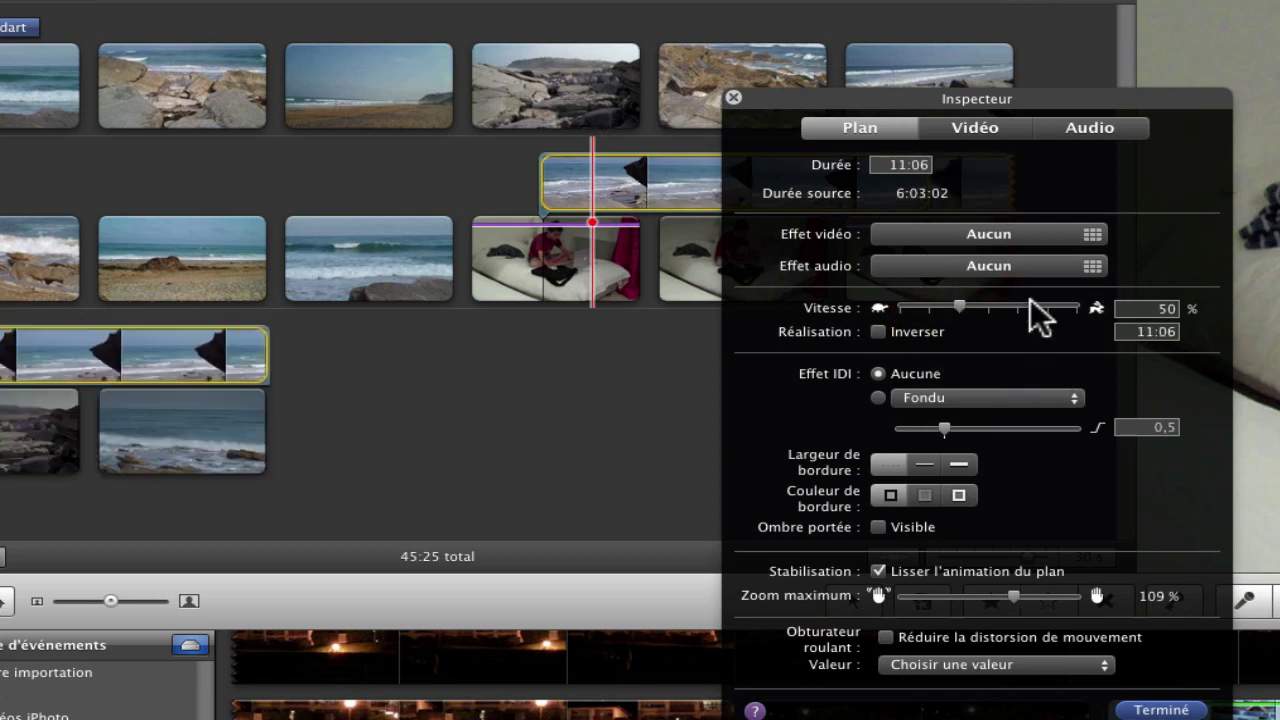
{"action": "left_click_drag", "start_coordinate": [1027, 309], "coordinate": [991, 309]}
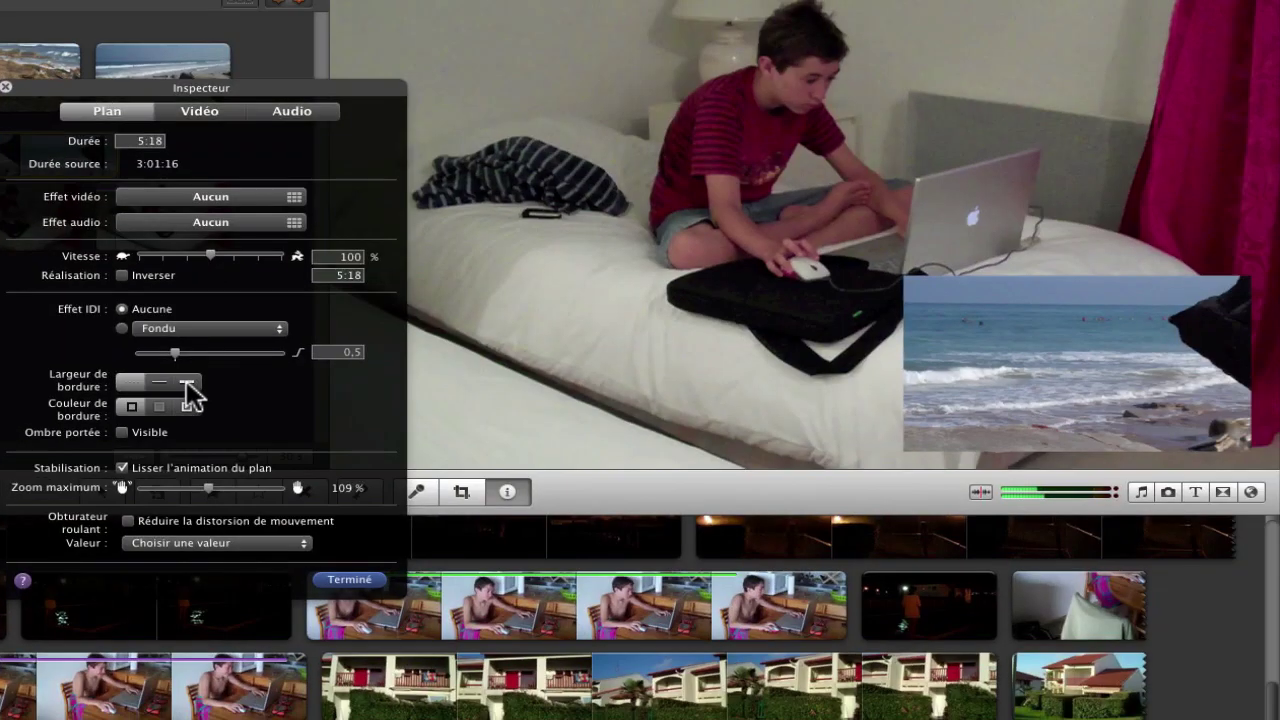
Step: Try thick and thin borders in black, grey and white around the picture-in-picture image
{"action": "left_click", "coordinate": [958, 464]}
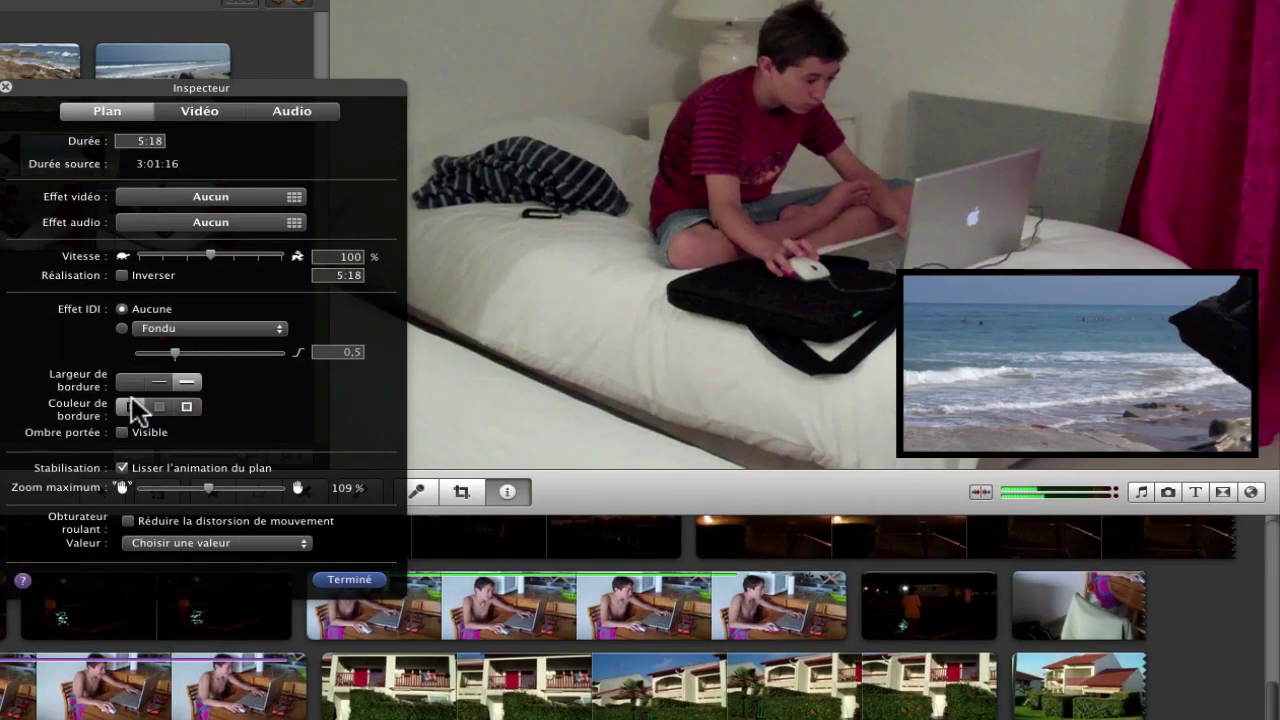
{"action": "left_click", "coordinate": [159, 407]}
{"action": "left_click", "coordinate": [188, 408]}
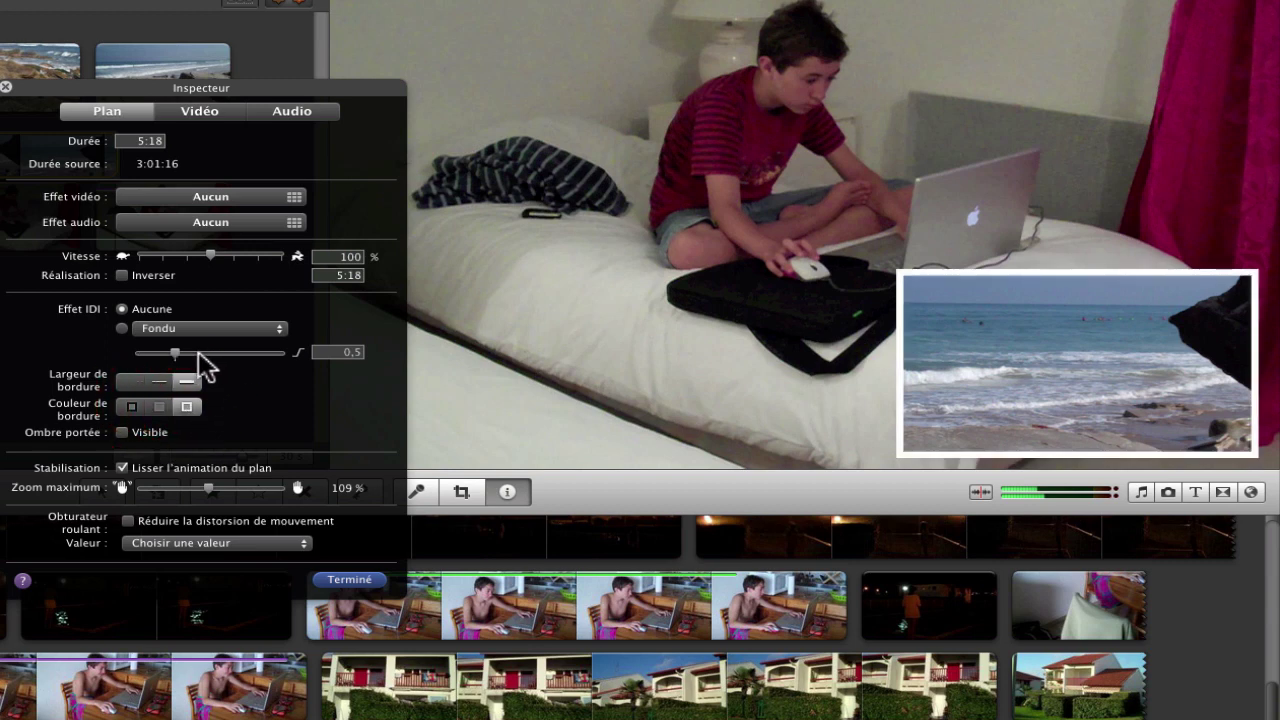
{"action": "left_click", "coordinate": [160, 381]}
{"action": "left_click", "coordinate": [158, 404]}
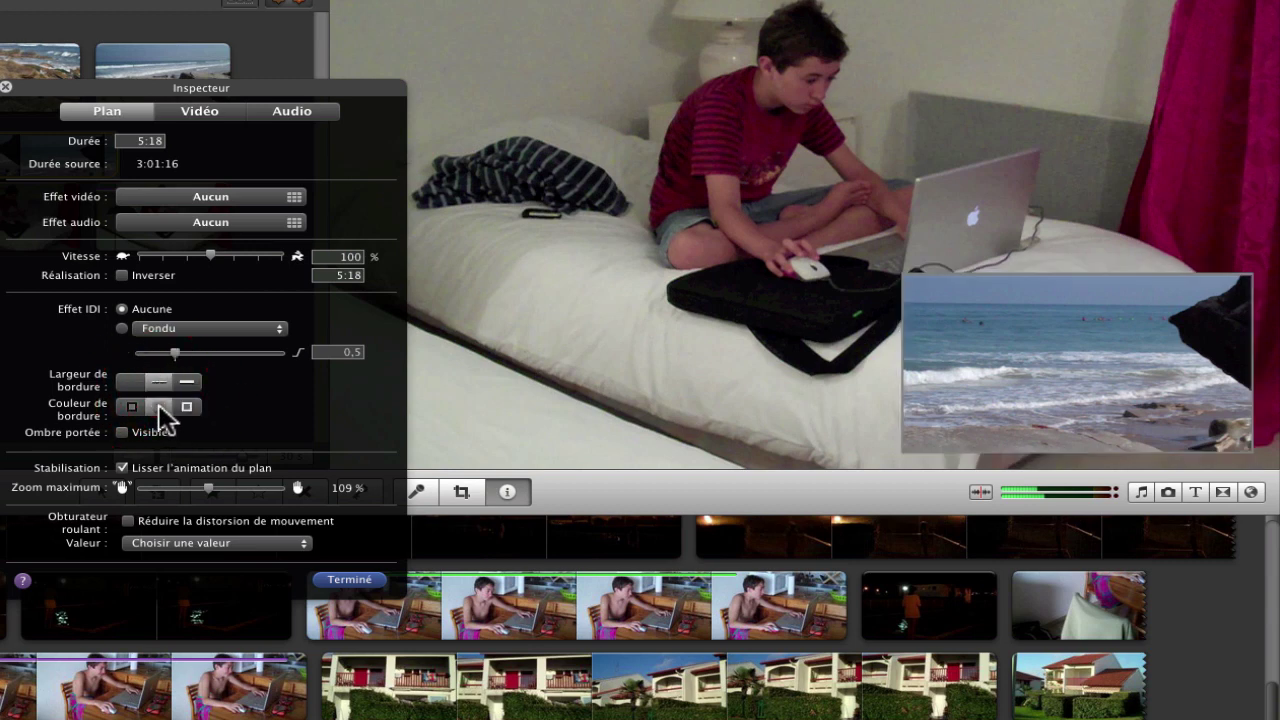
{"action": "left_click", "coordinate": [129, 406]}
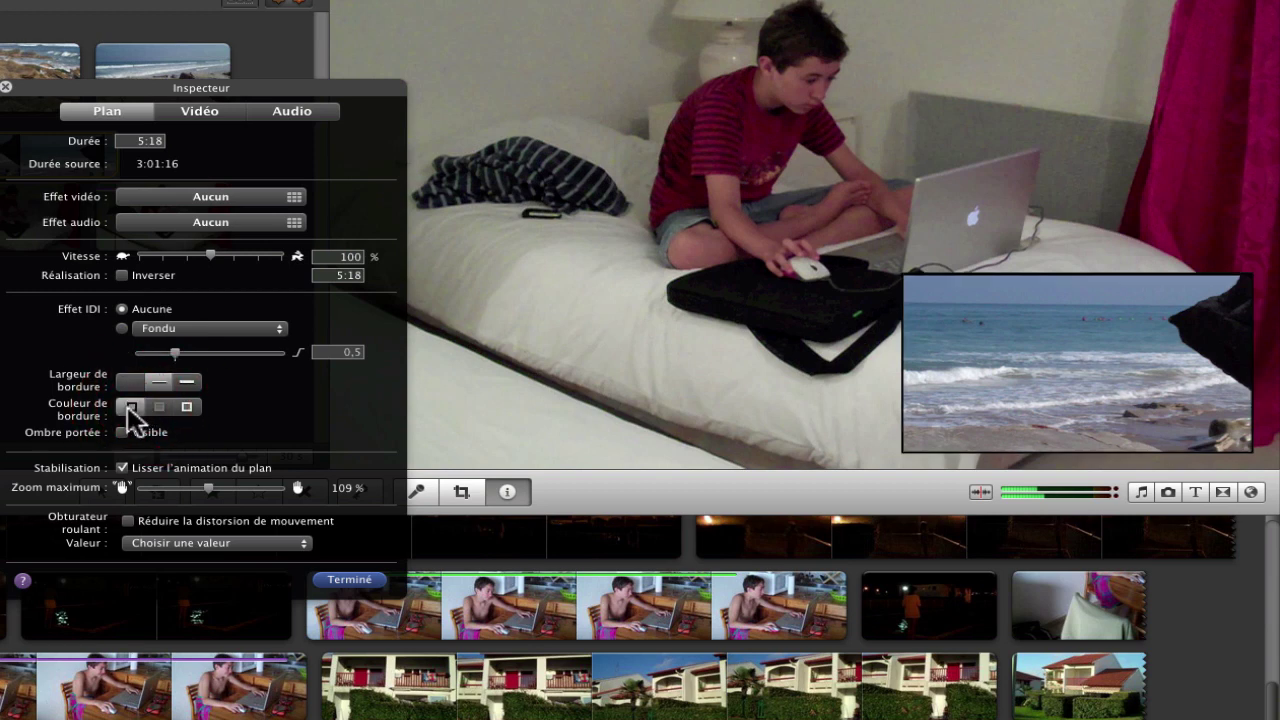
Step: Make the drop shadow visible on the picture-in-picture image and set its border width to none
{"action": "left_click", "coordinate": [121, 432]}
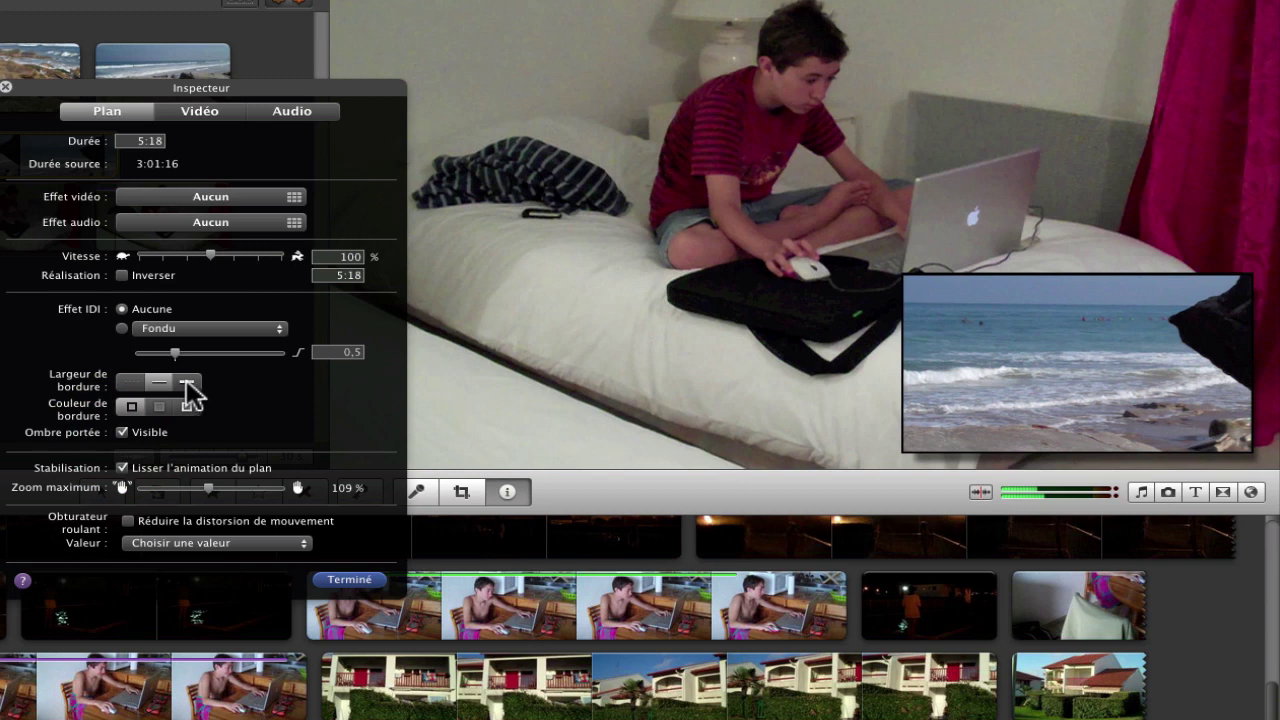
{"action": "left_click", "coordinate": [131, 384]}
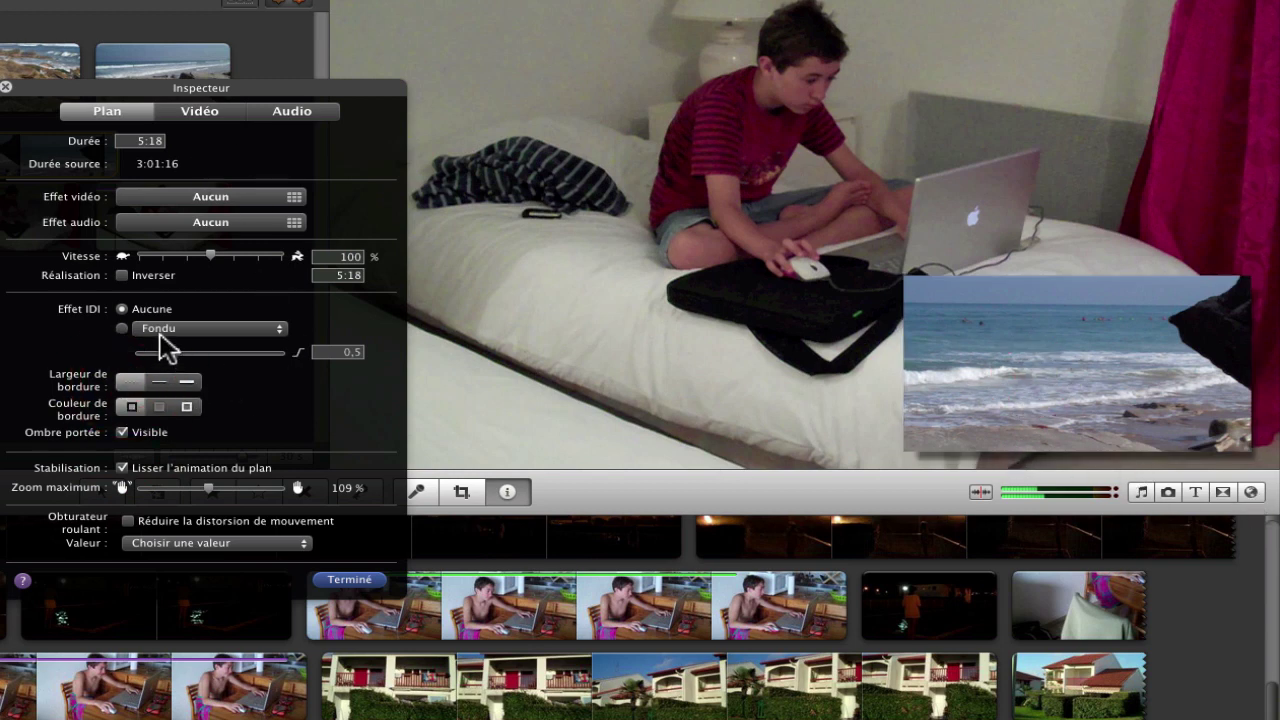
Step: Try the Fondu picture-in-picture effect on the sea clip and preview it in the project
{"action": "left_click", "coordinate": [121, 328]}
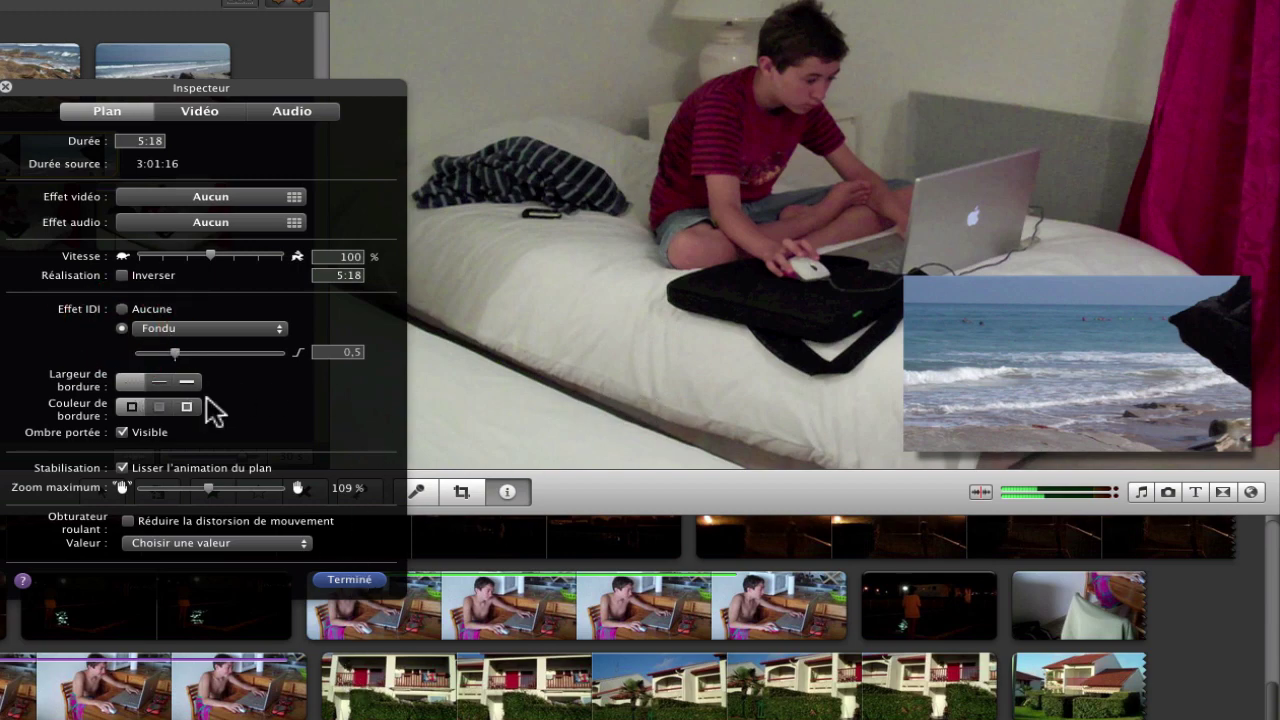
{"action": "left_click", "coordinate": [349, 579]}
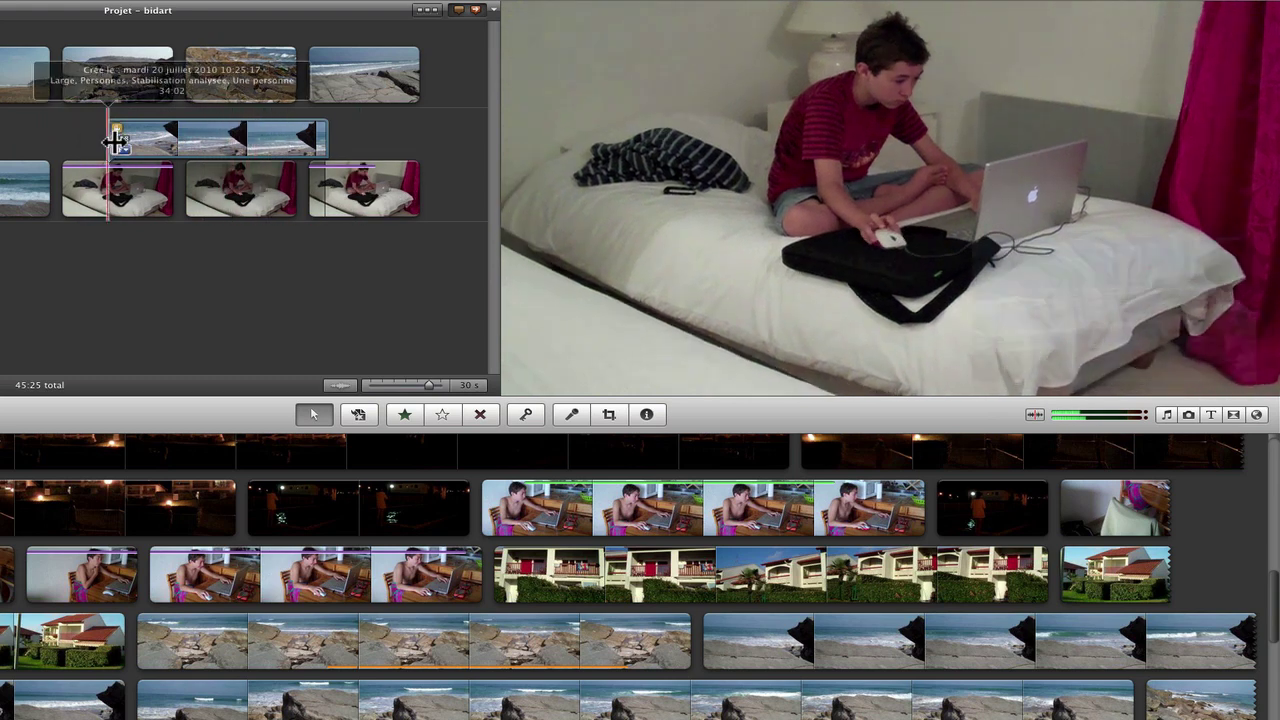
Step: Try the Réduire/agrandir effect on the picture-in-picture sea clip and play it from just before the overlay
{"action": "double_click", "coordinate": [171, 136]}
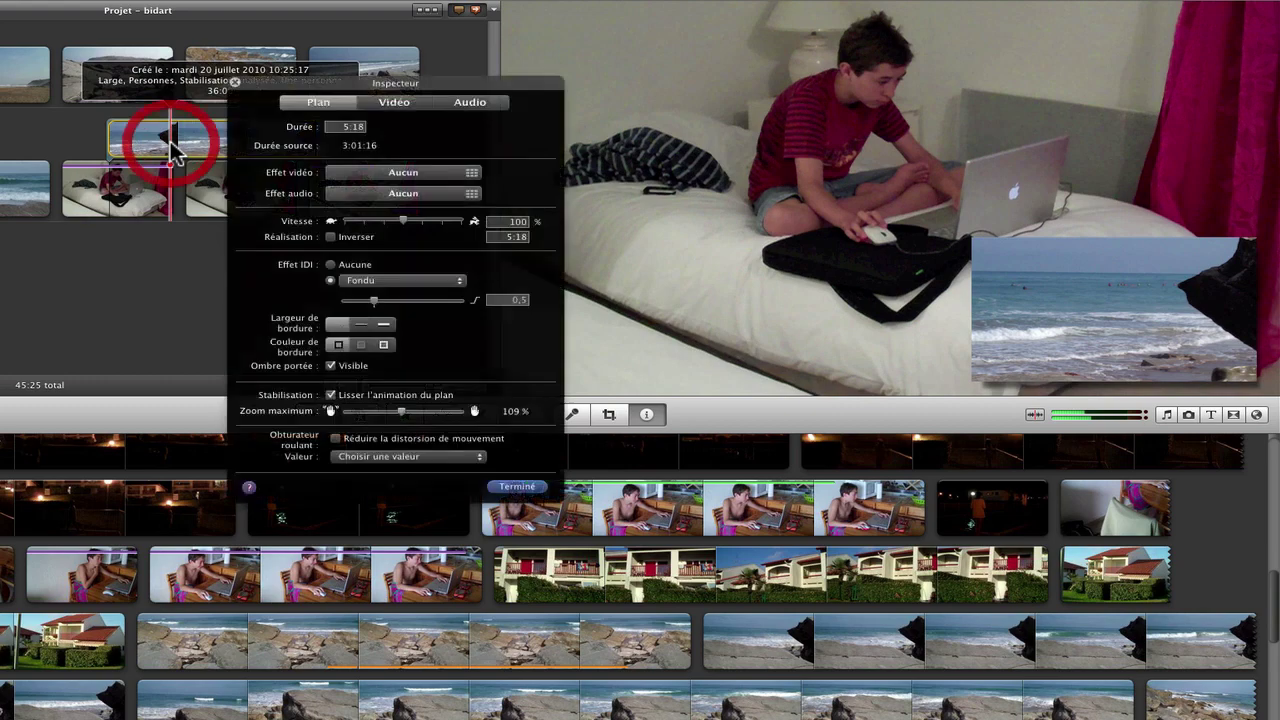
{"action": "left_click", "coordinate": [462, 281]}
{"action": "left_click", "coordinate": [418, 290]}
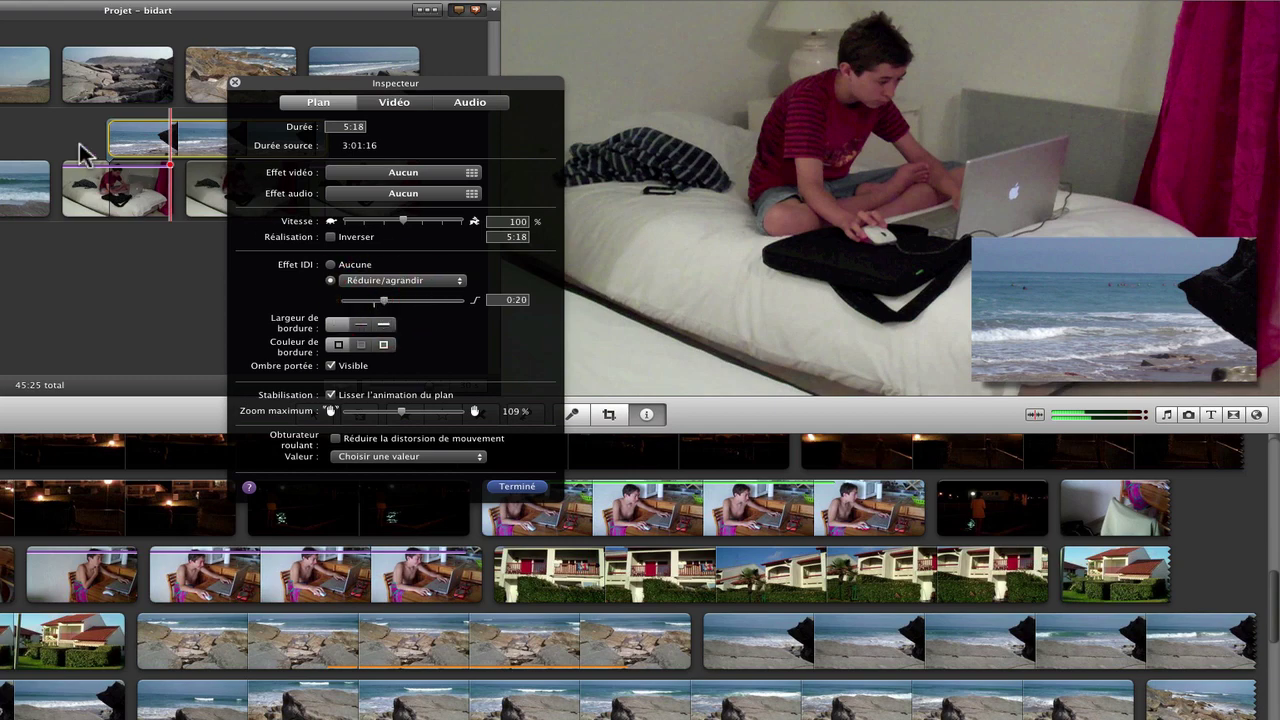
{"action": "key", "text": "Return"}
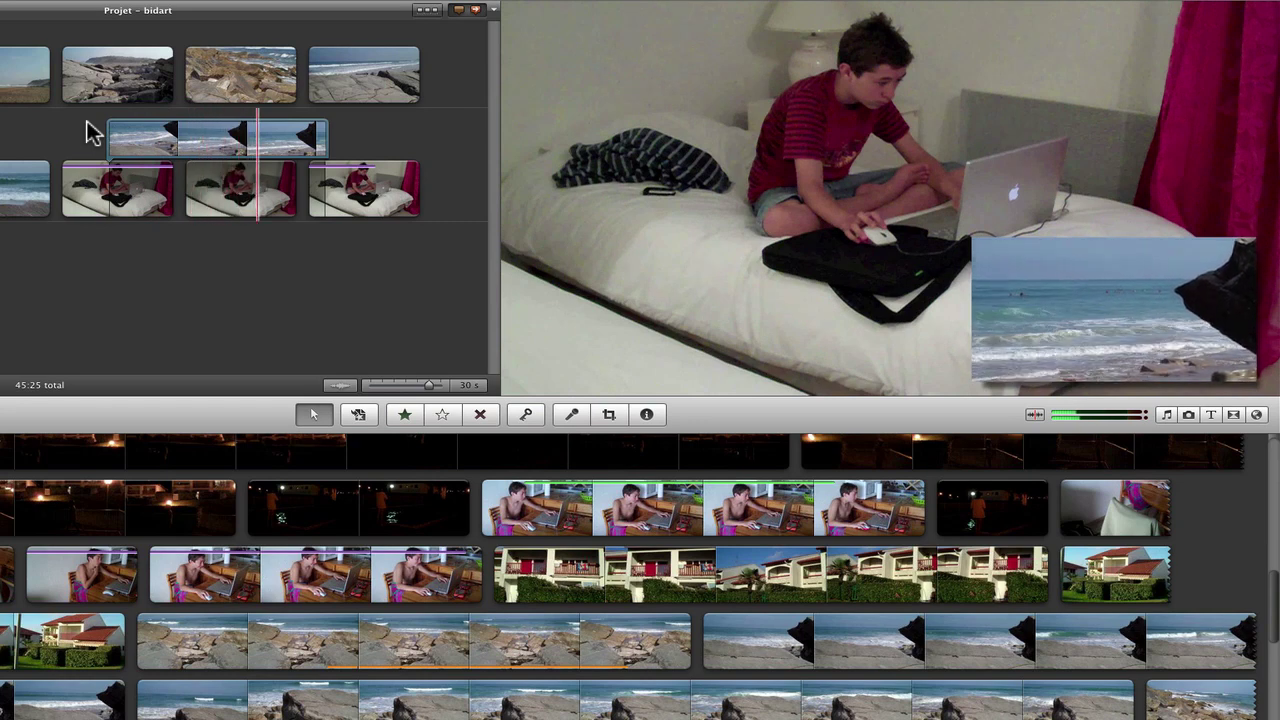
{"action": "left_click", "coordinate": [90, 133]}
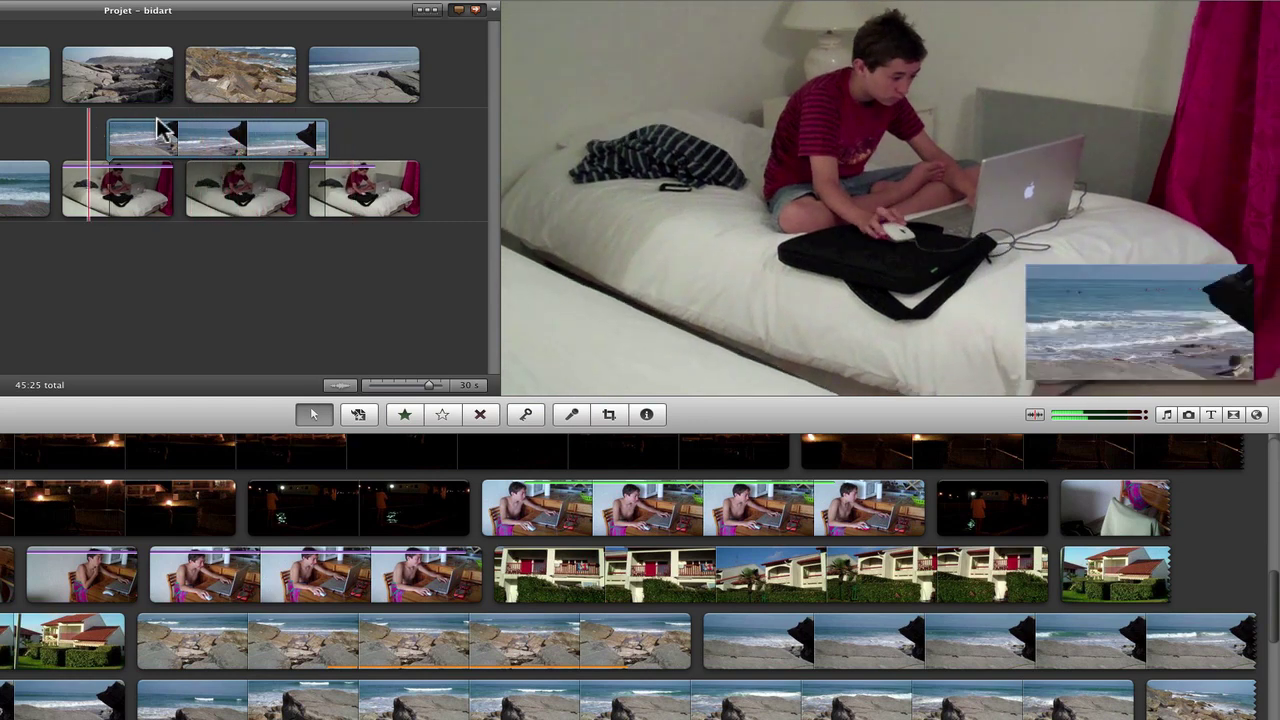
Step: Try the Échanger effect on the picture-in-picture sea clip and play the swap with the boy-on-the-bed clip
{"action": "double_click", "coordinate": [220, 134]}
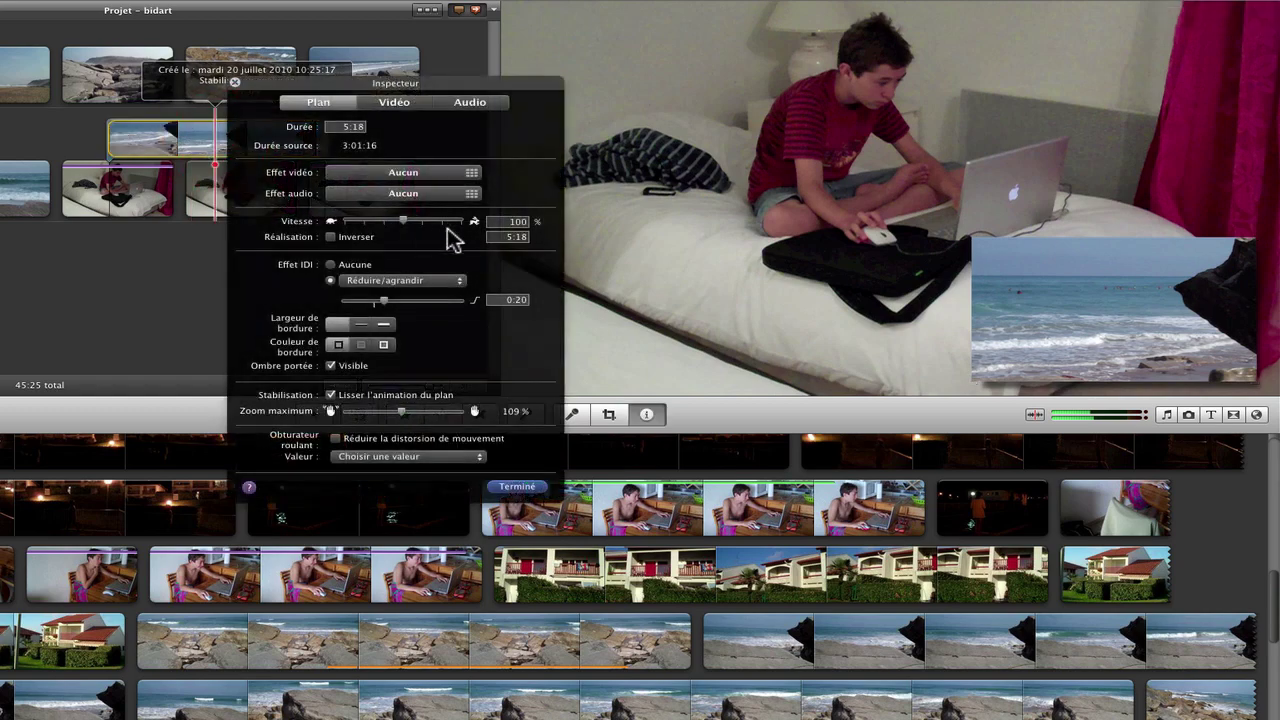
{"action": "left_click", "coordinate": [462, 283]}
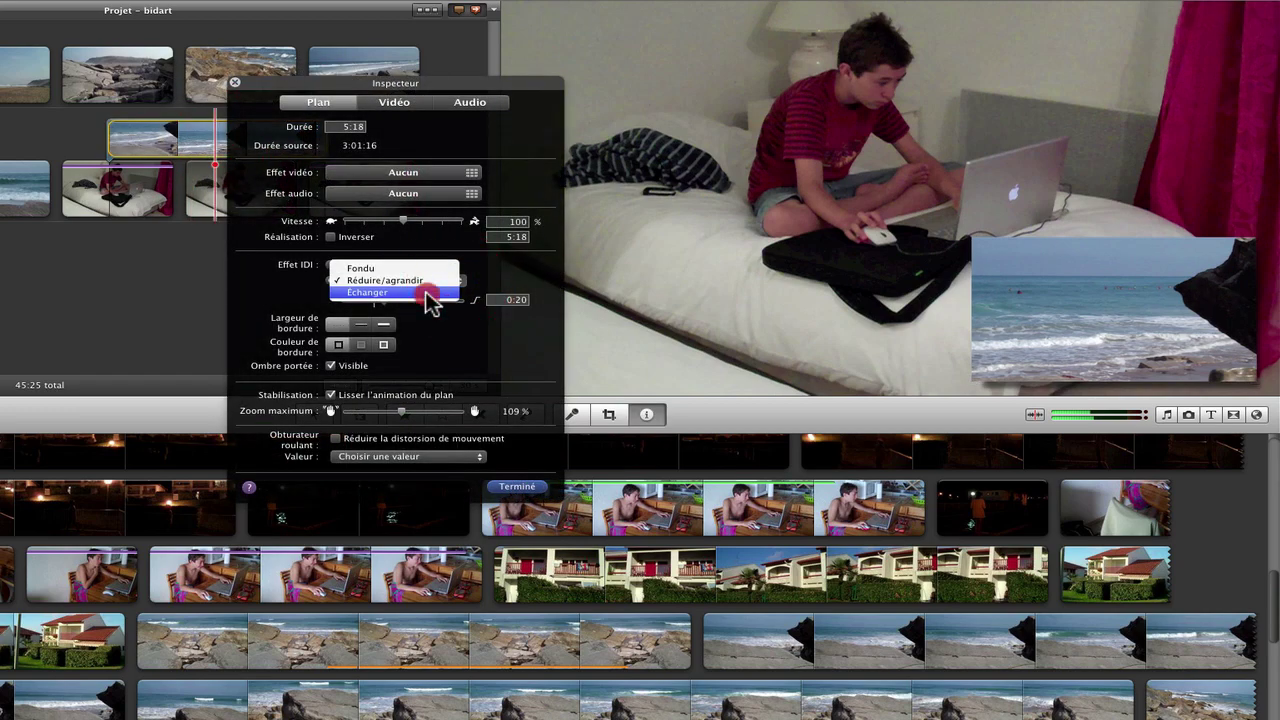
{"action": "left_click", "coordinate": [428, 295]}
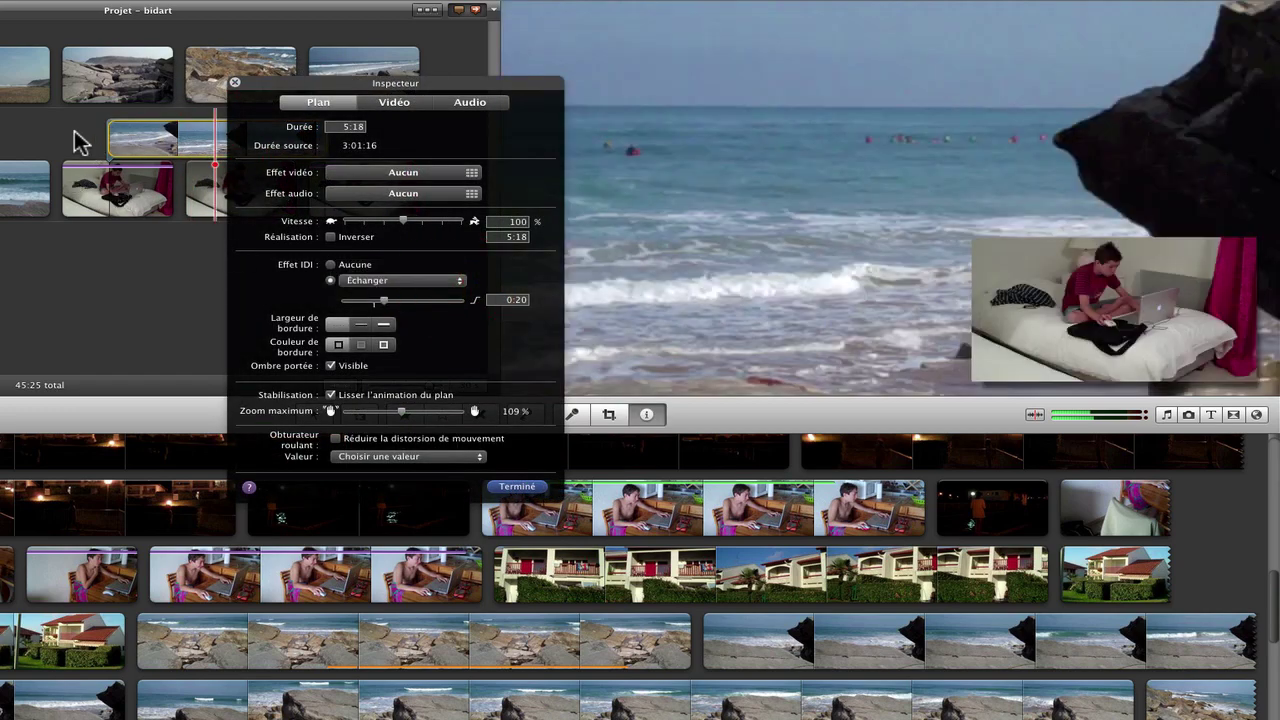
{"action": "left_click", "coordinate": [234, 83]}
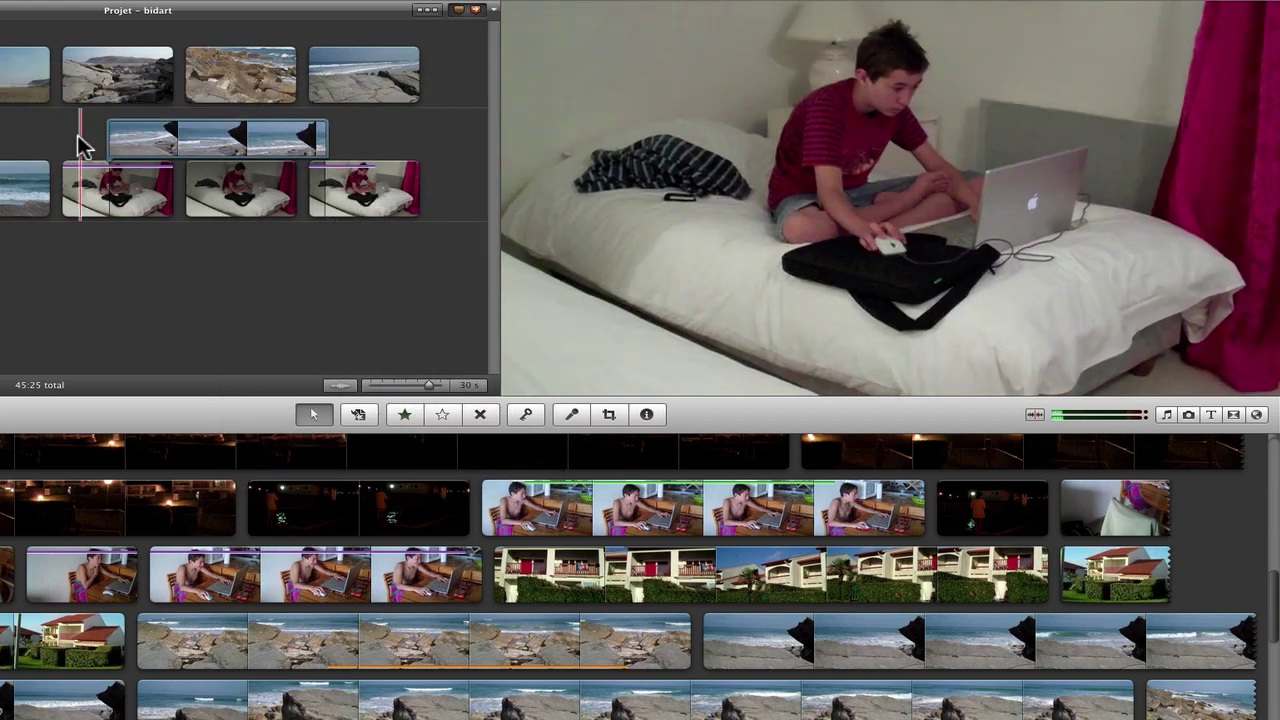
{"action": "key", "text": "space"}
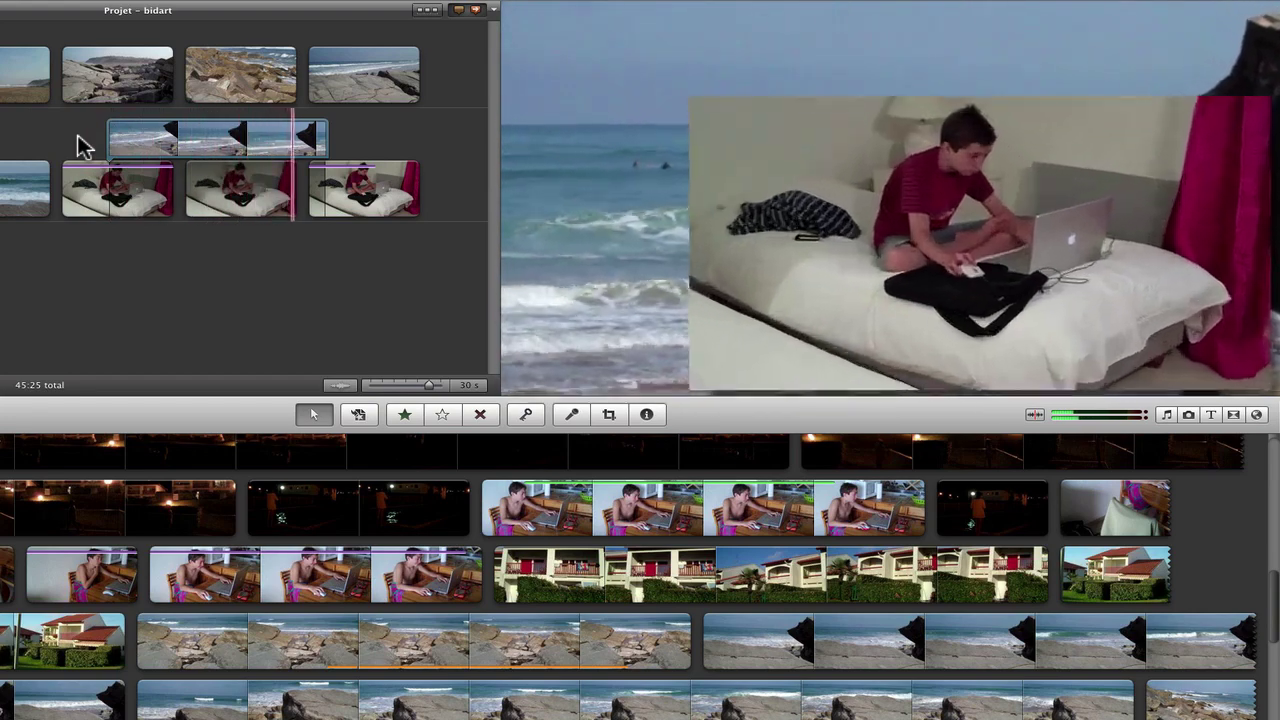
Step: Set the picture-in-picture sea clip's effect to Réduire/agrandir with a 1:18 transition and play it from just before the overlay
{"action": "double_click", "coordinate": [163, 140]}
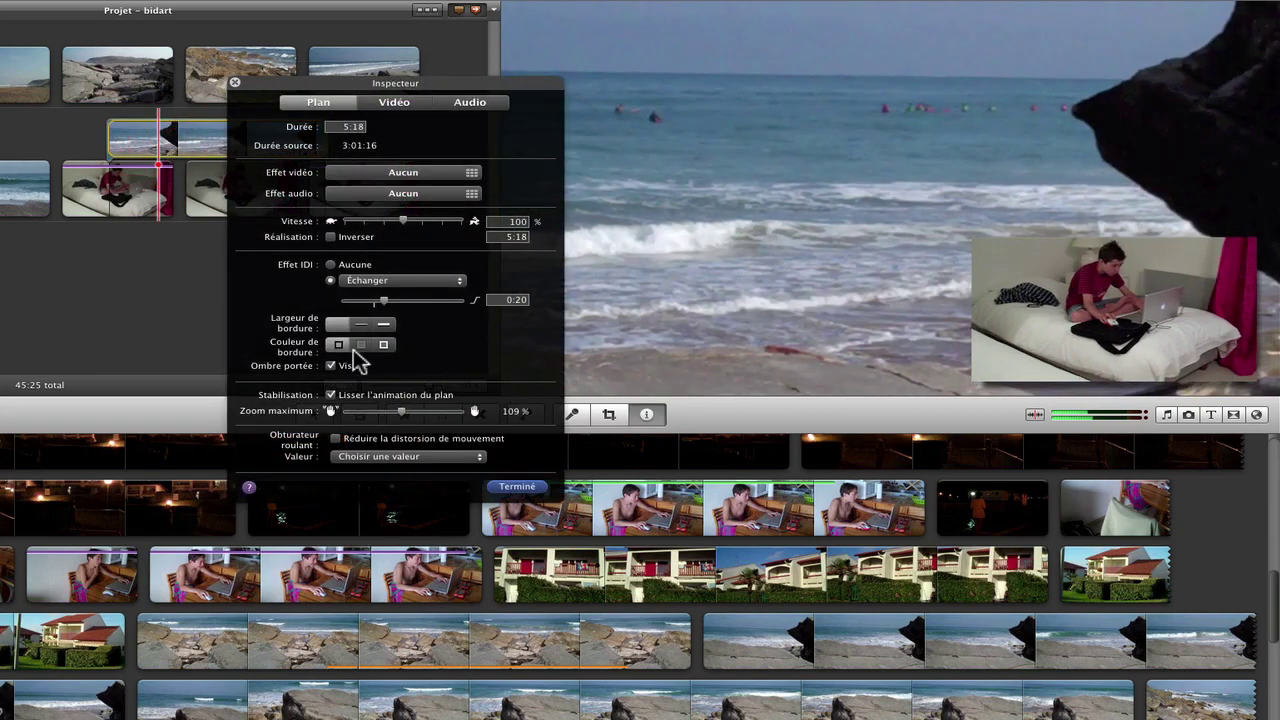
{"action": "left_click", "coordinate": [462, 282]}
{"action": "left_click", "coordinate": [443, 267]}
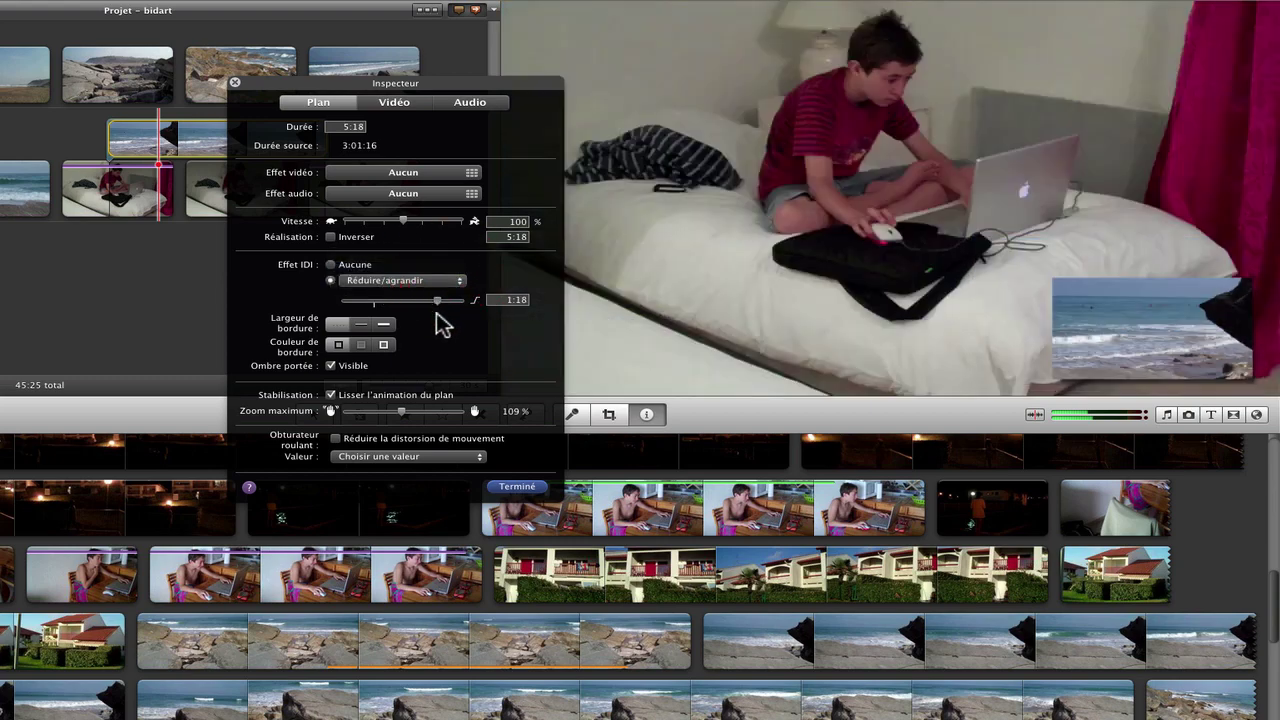
{"action": "left_click", "coordinate": [80, 138]}
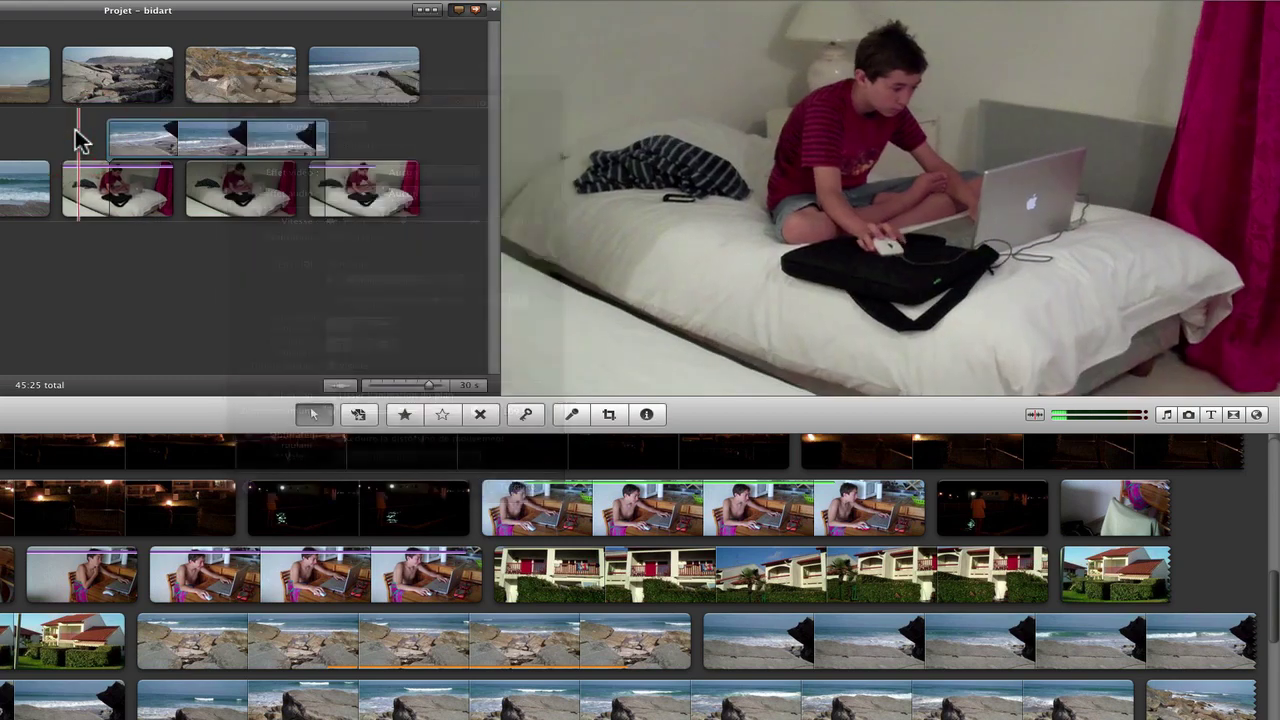
{"action": "key", "text": "space"}
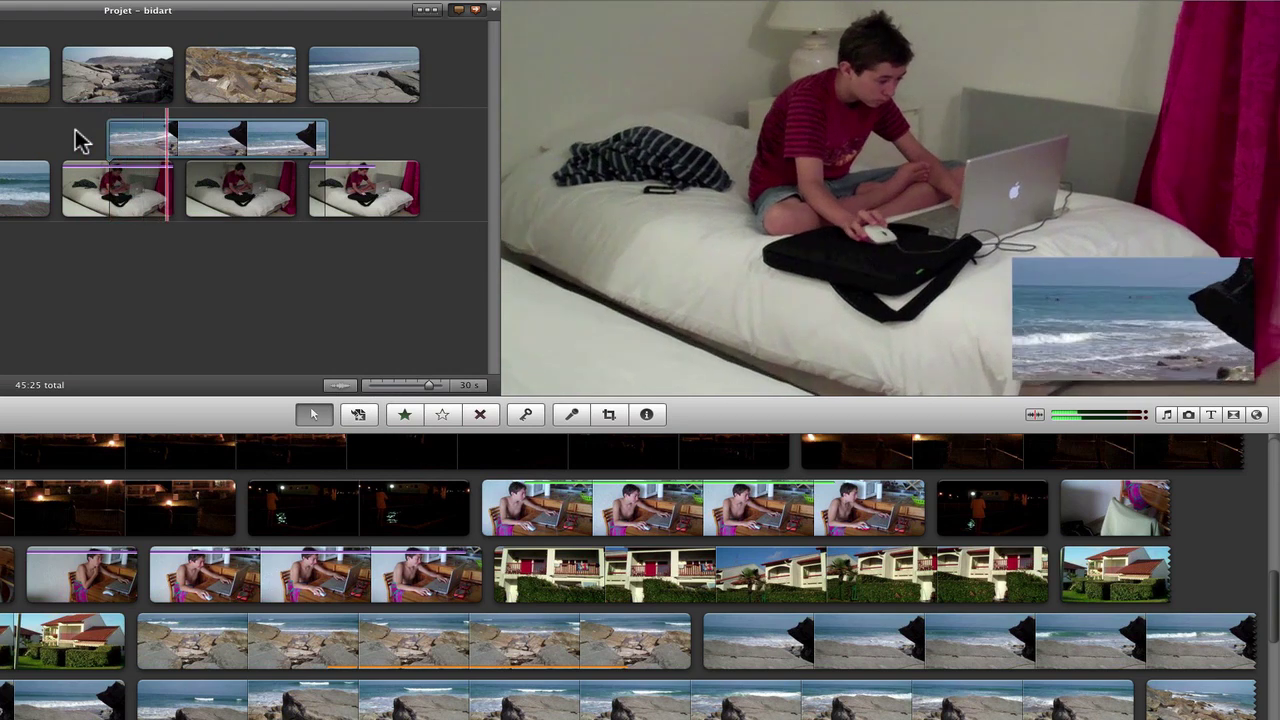